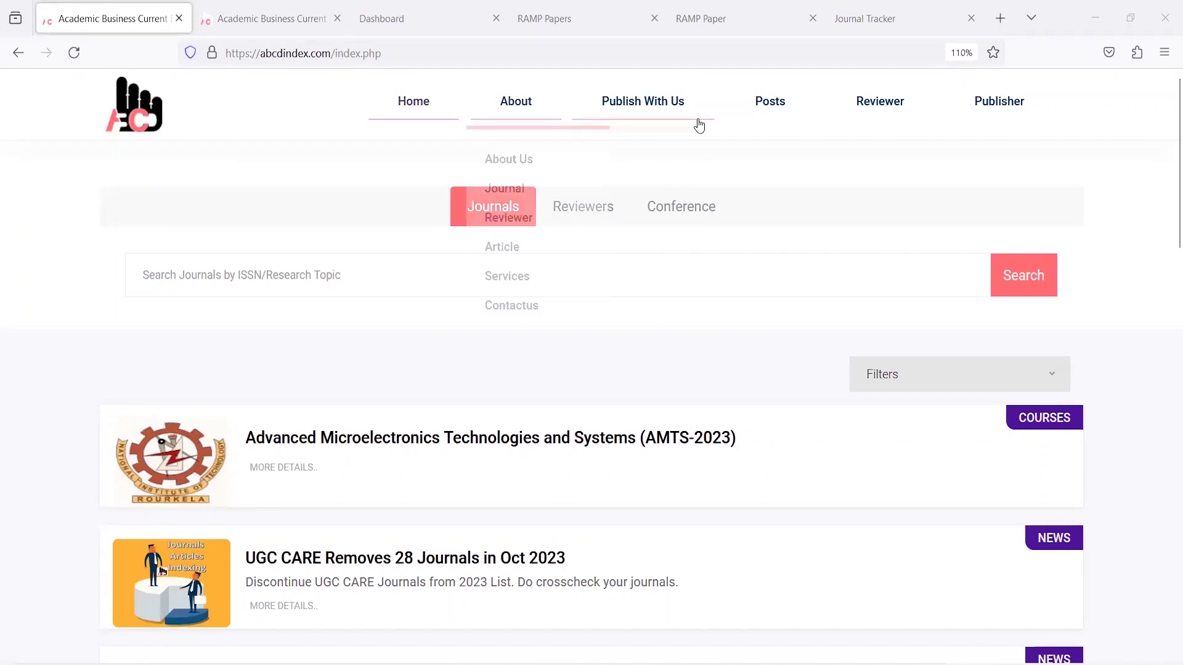
Step: Open the publisher login page, submit the empty form, and switch to the publisher Dashboard tab
mouse_move(1012, 111)
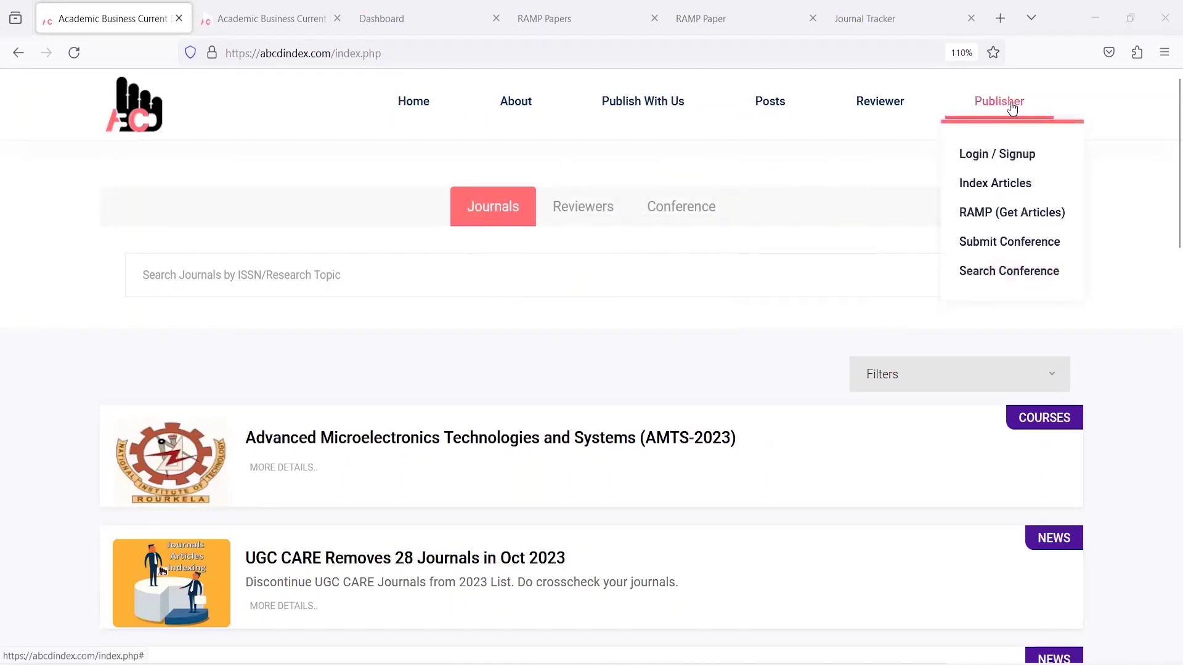
left_click(1013, 157)
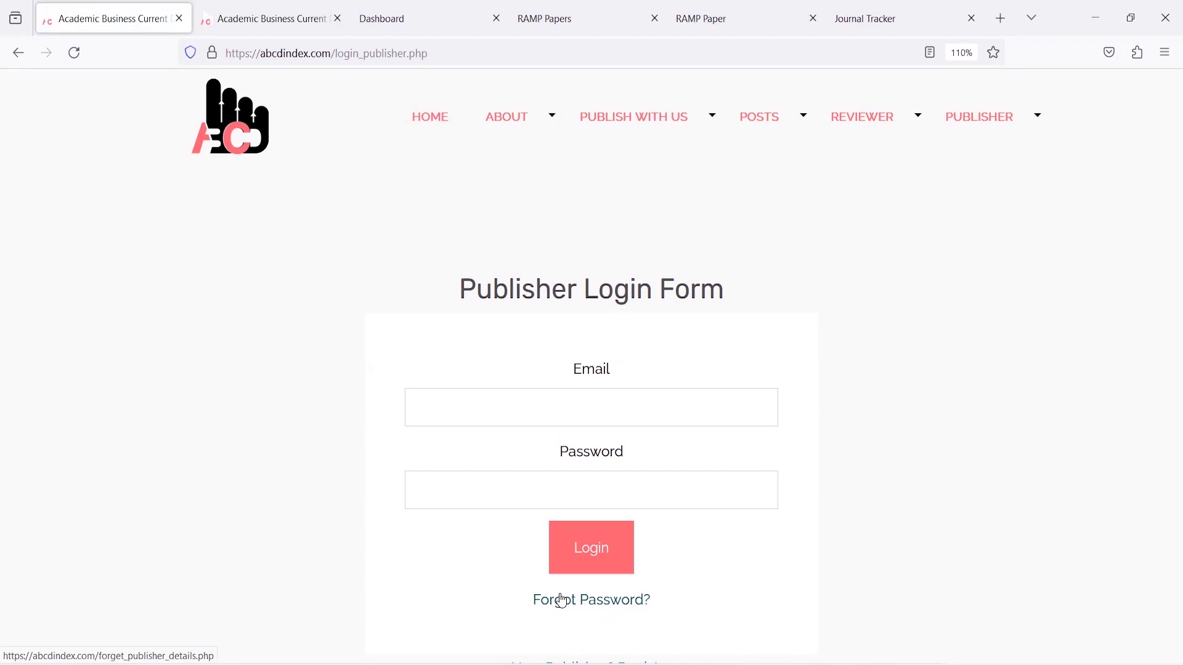
left_click(613, 554)
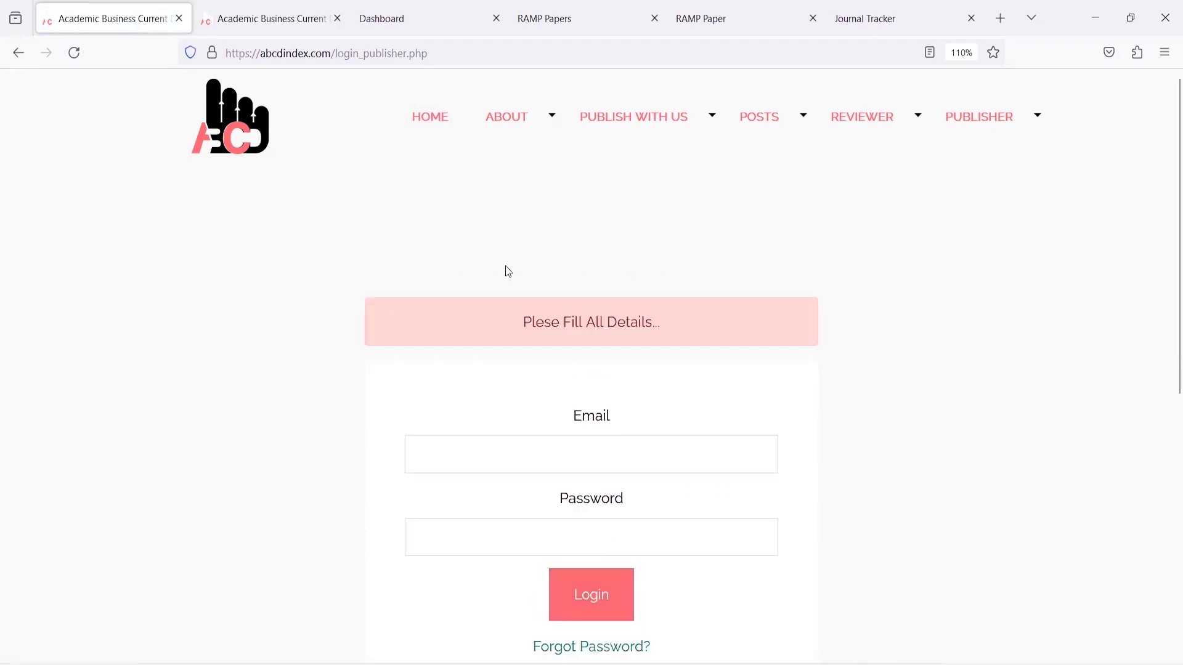
left_click(433, 19)
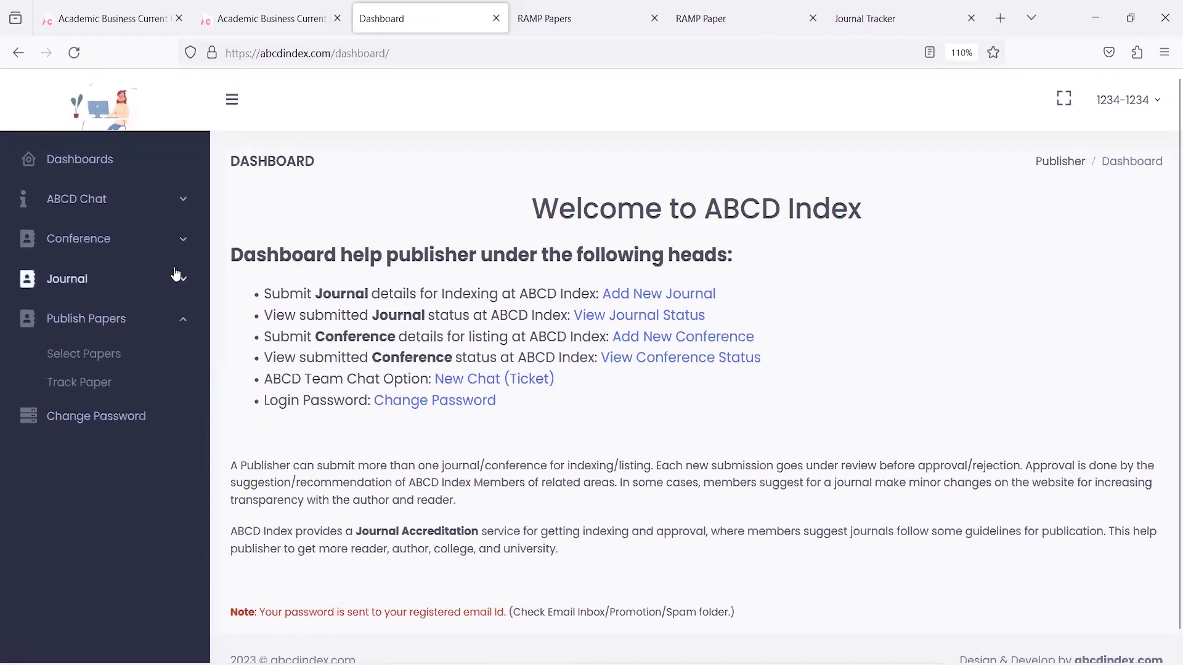
left_click(172, 279)
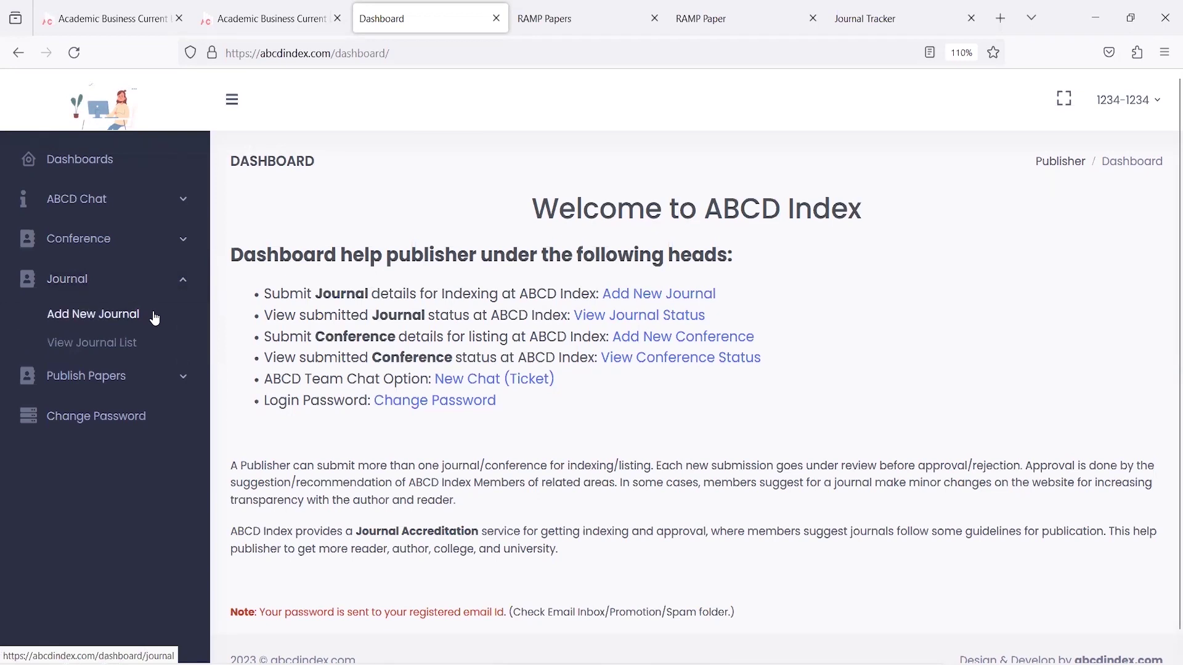
left_click(185, 254)
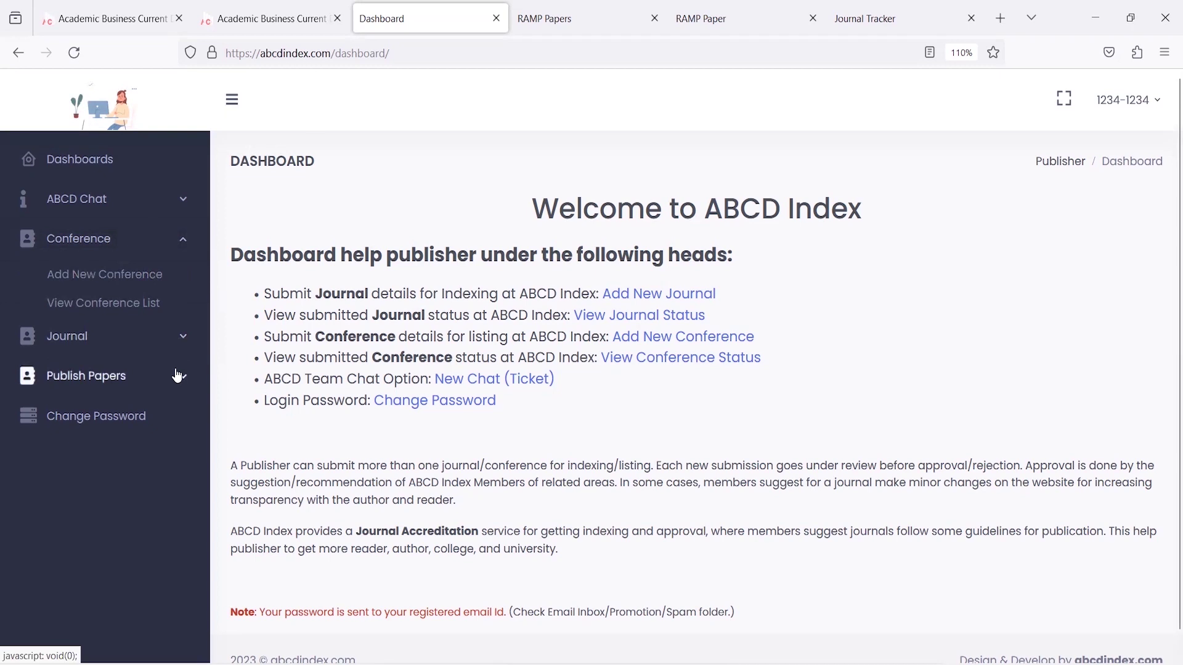
left_click(178, 375)
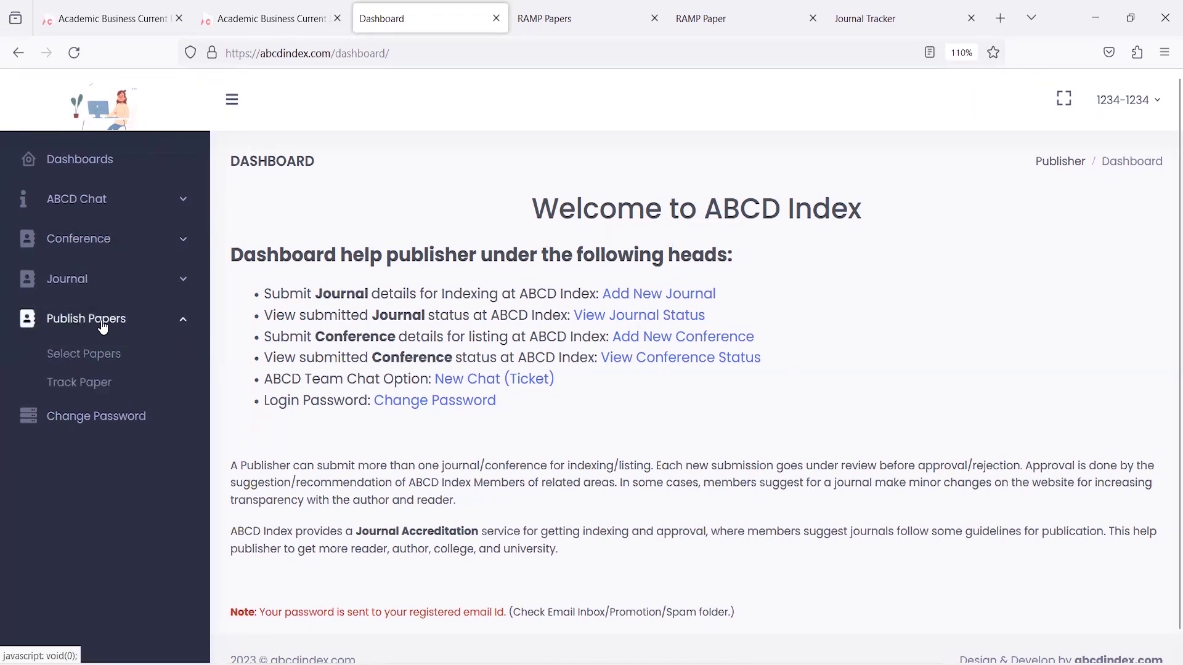
Step: Open Select Papers, collapse the sidebar, re-sort the table, and scroll down to papers 11–13
left_click(121, 356)
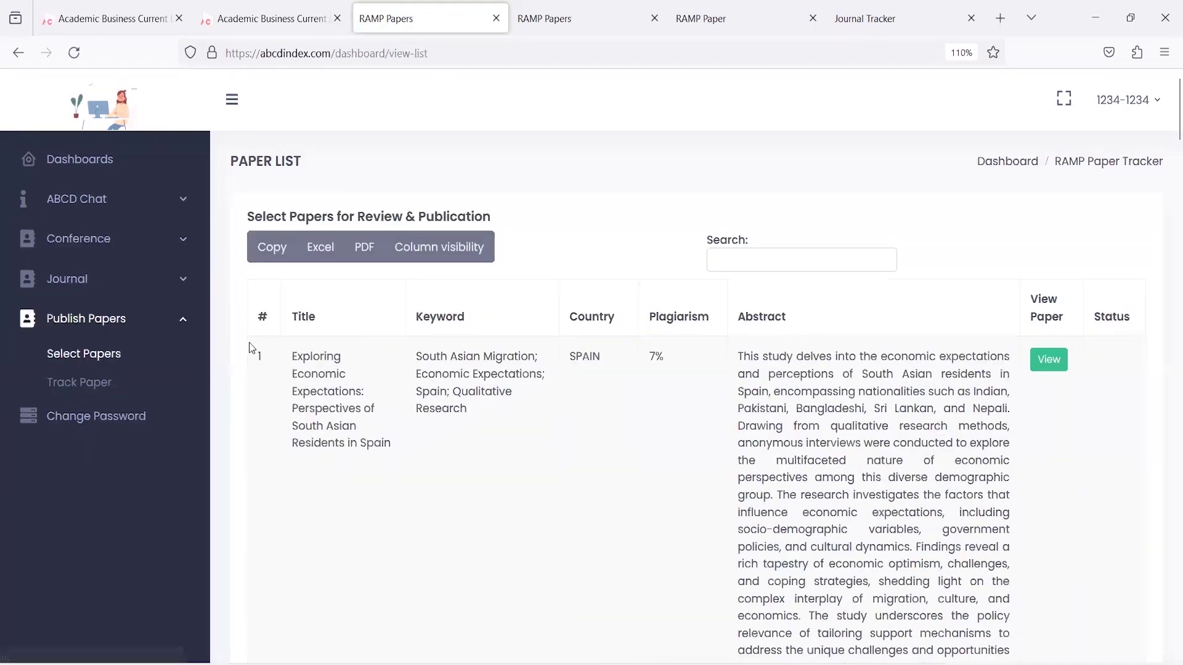
left_click(232, 102)
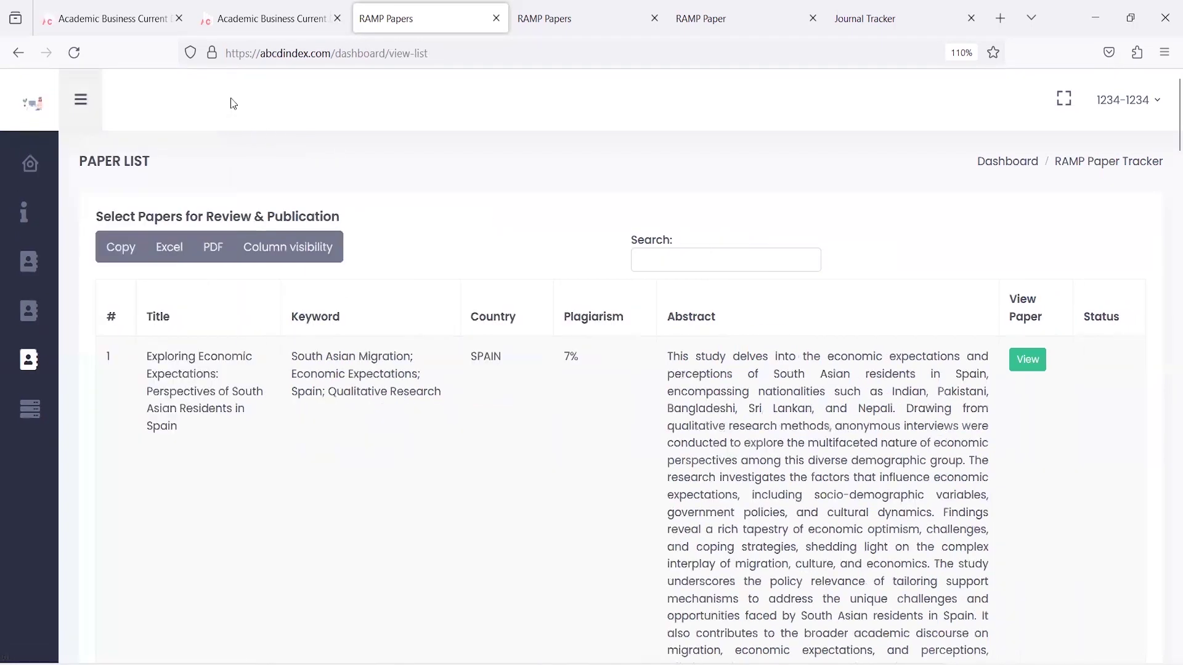
left_click(484, 298)
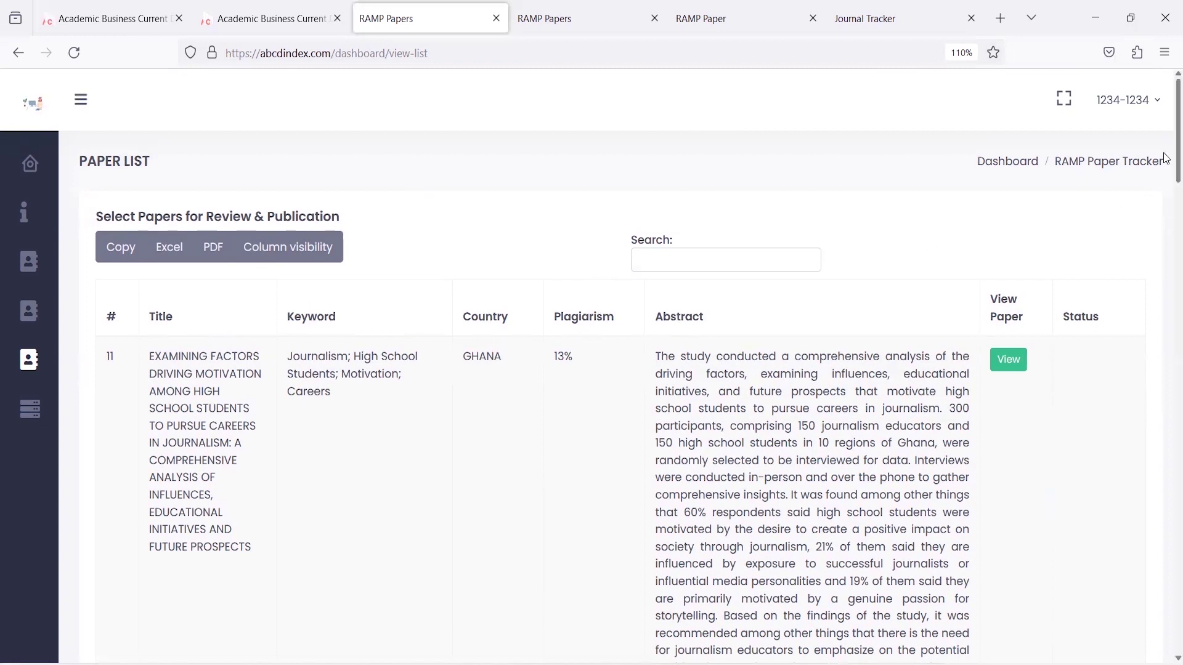
scroll(1166, 155, "down", 3)
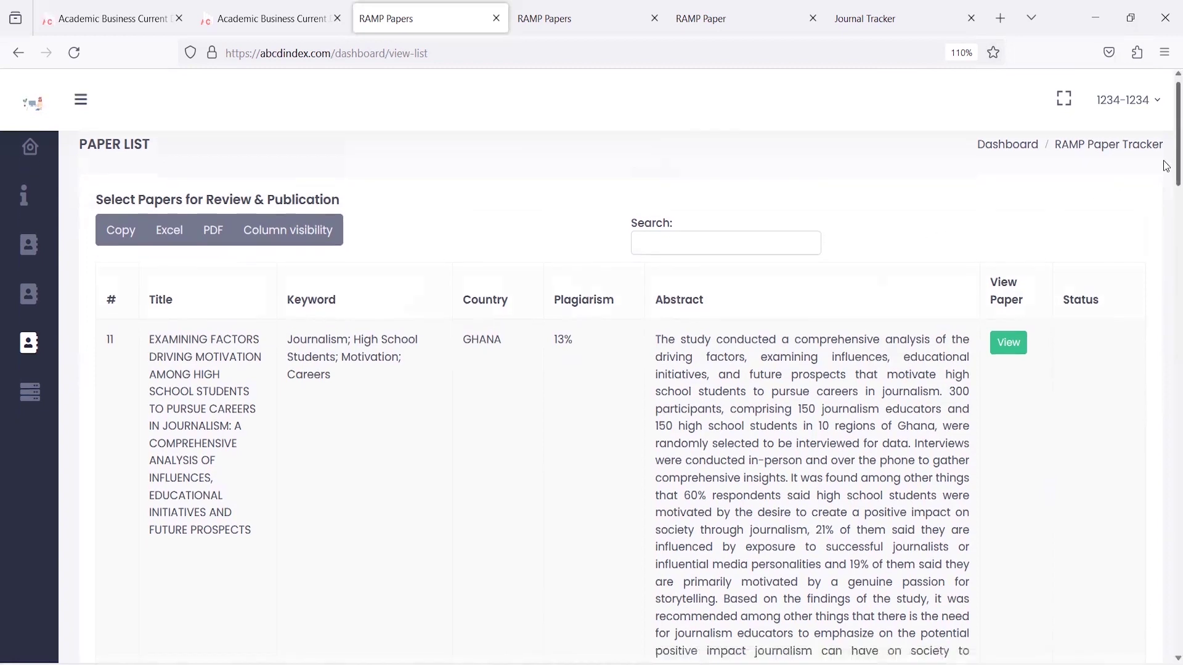
scroll(1166, 197, "down", 3)
scroll(1166, 197, "down", 5)
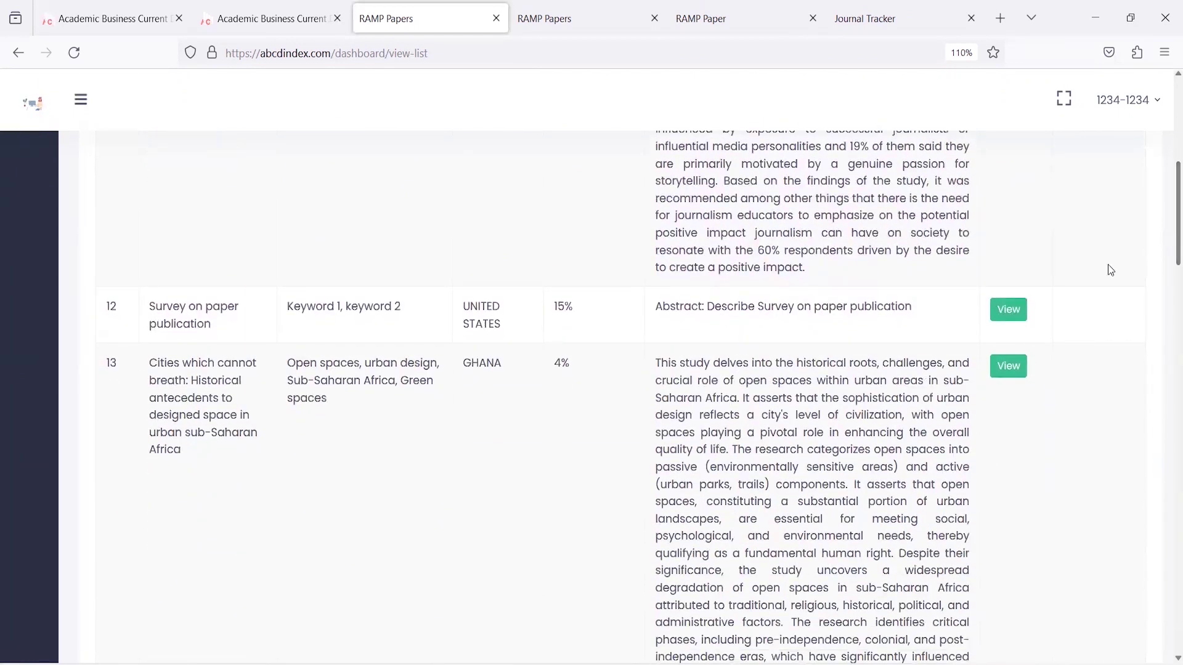
Step: Open row 12's review form and choose New Testing Journal D Category with status Request for Review
left_click(1022, 309)
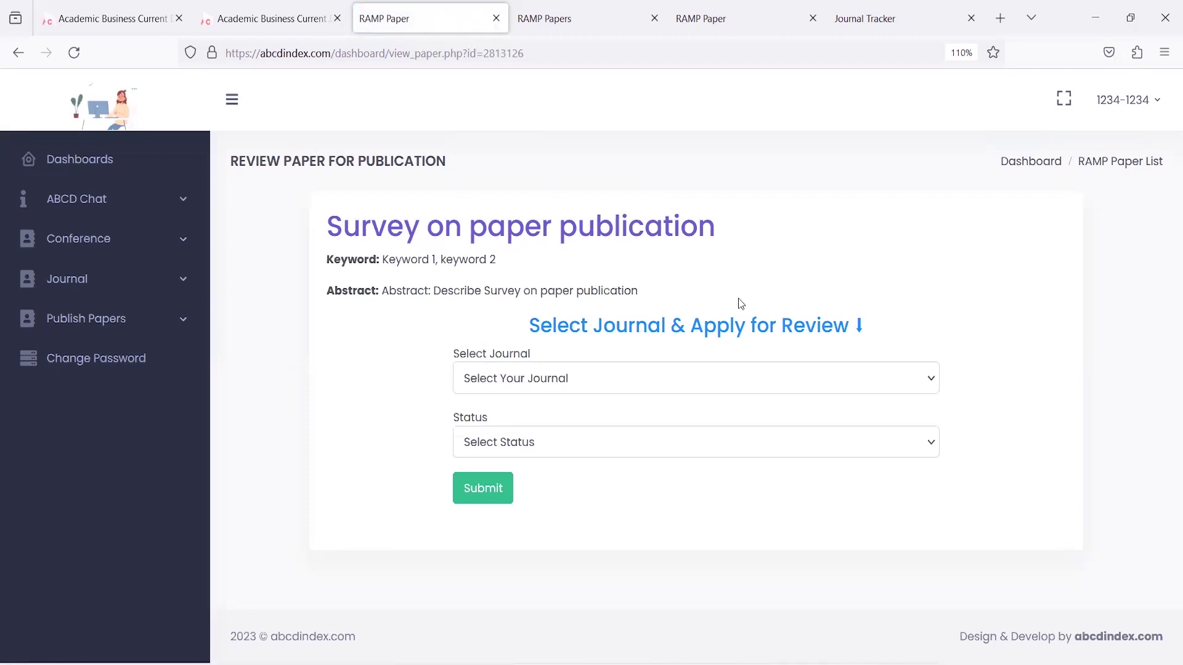
left_click(720, 382)
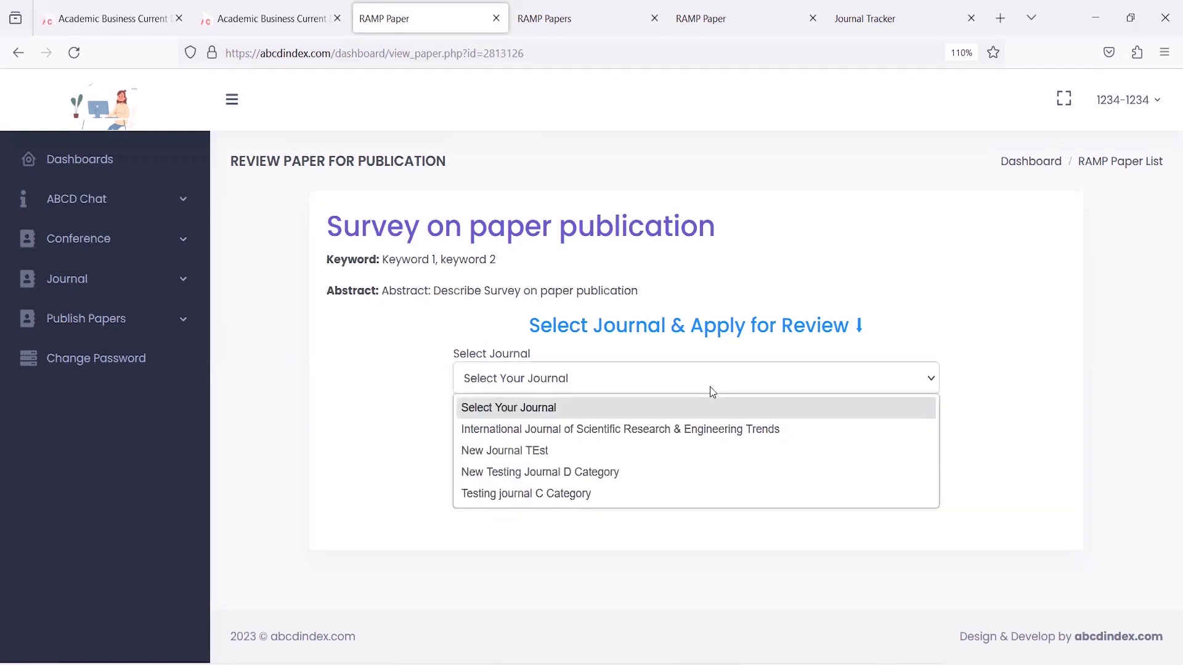
left_click(669, 478)
left_click(694, 442)
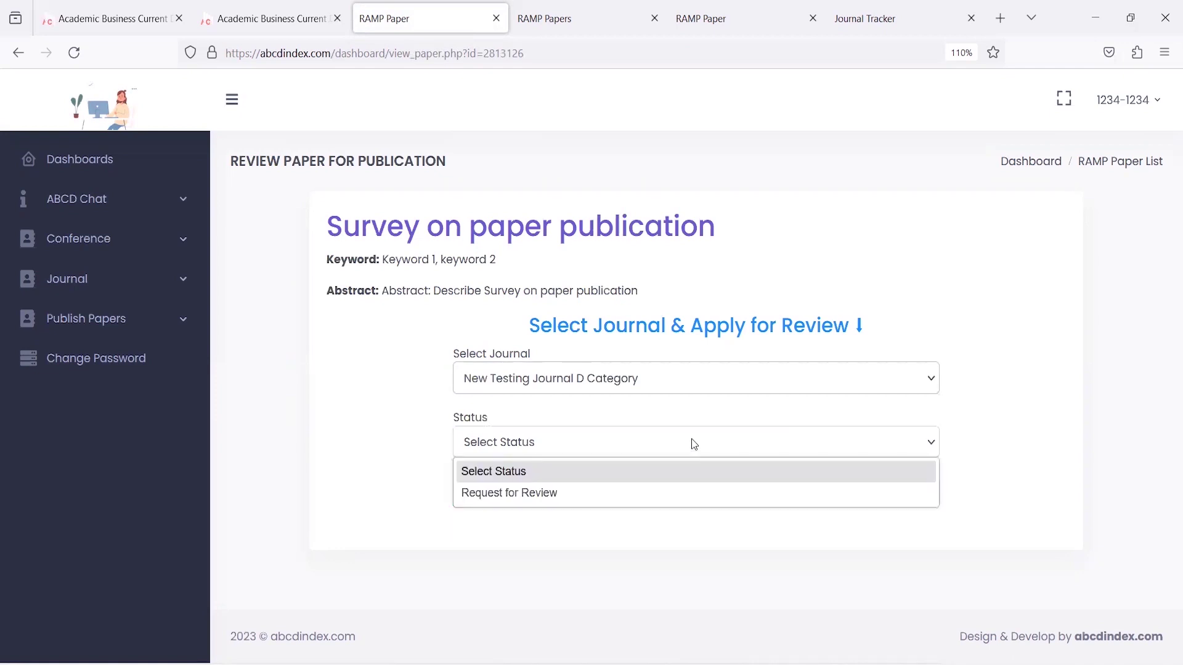
left_click(680, 496)
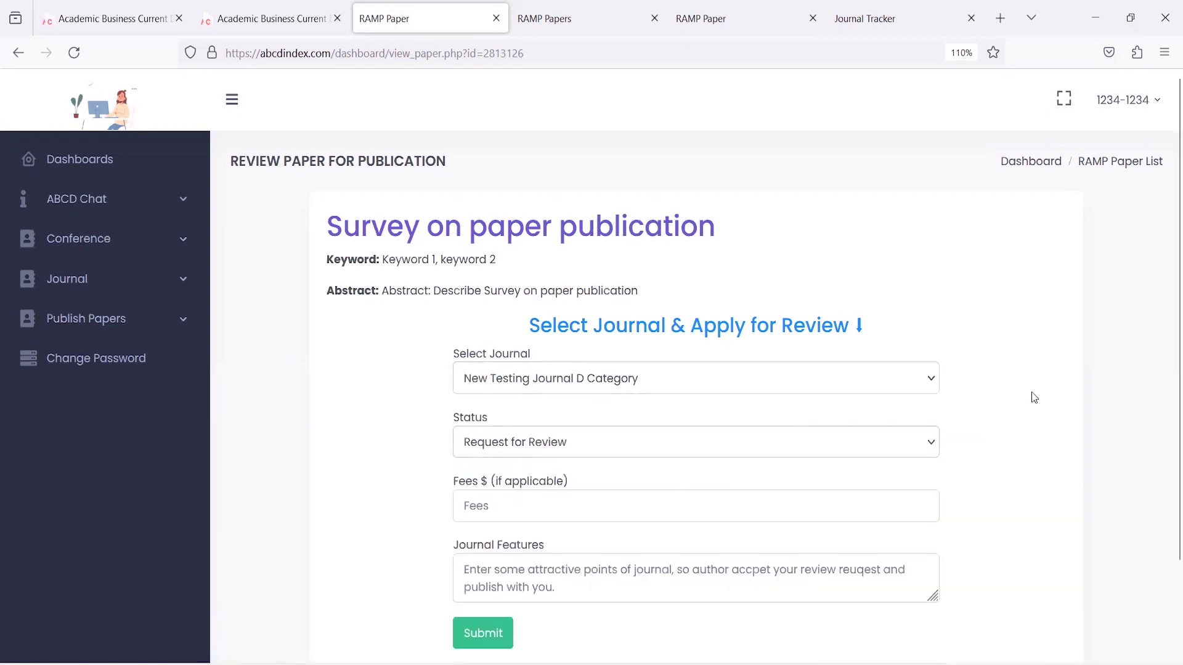
scroll(1033, 395, "down", 2)
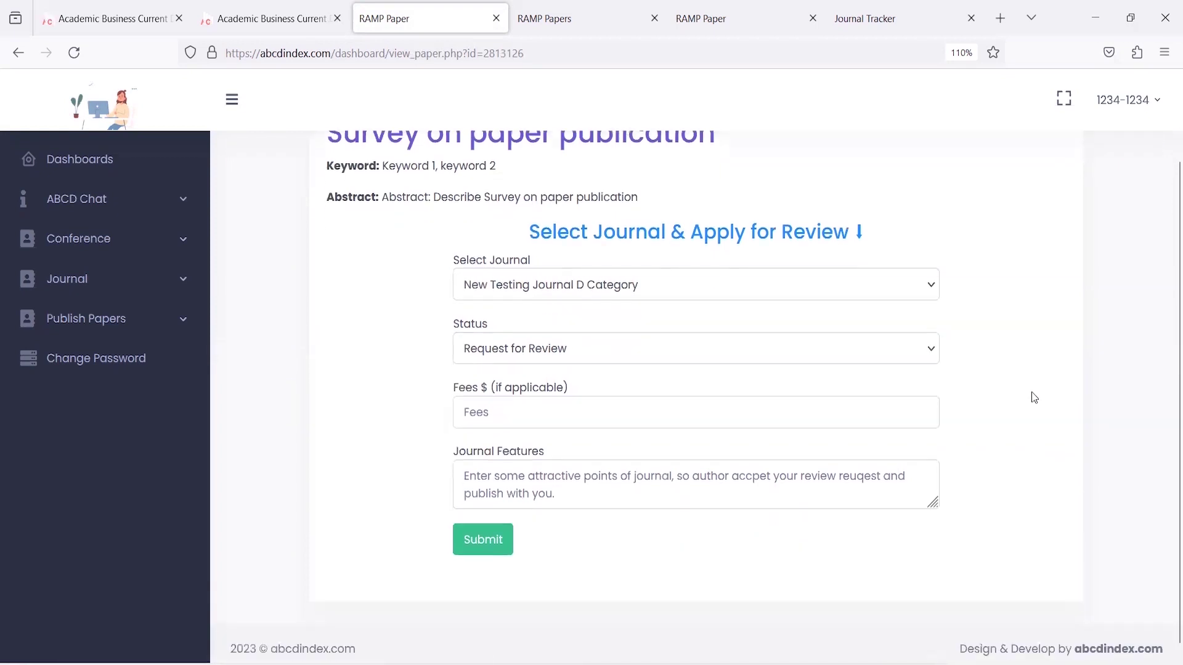
Step: Set the review fee to 20, correcting an interim 'Free' entry
left_click(695, 413)
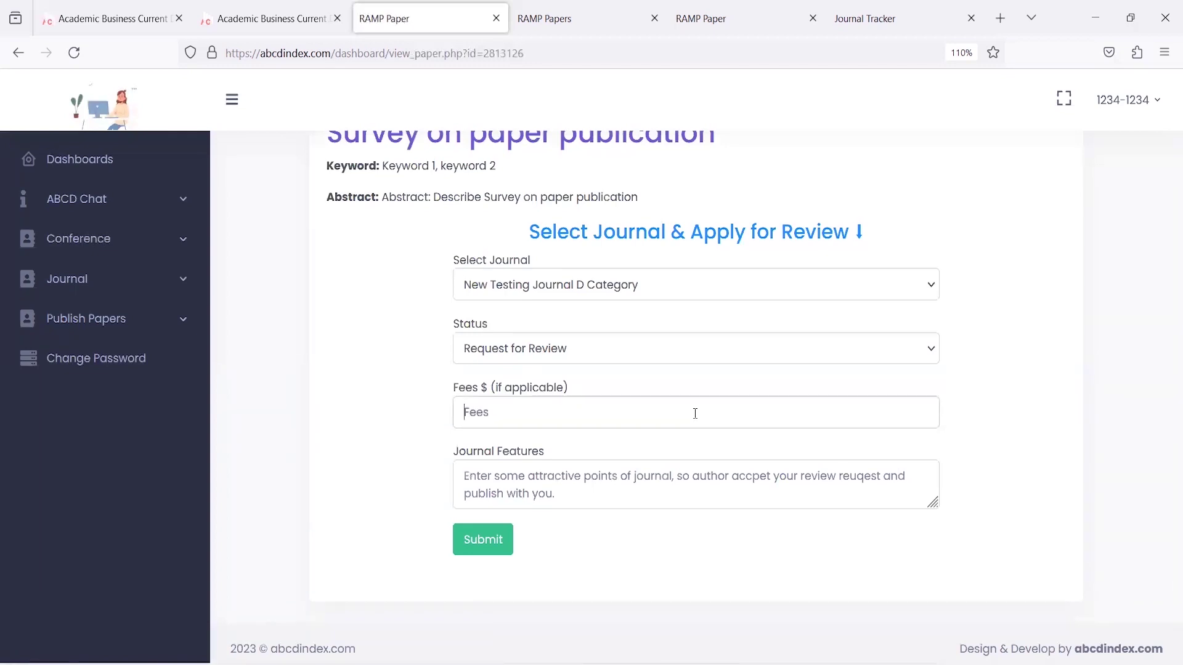
type("20")
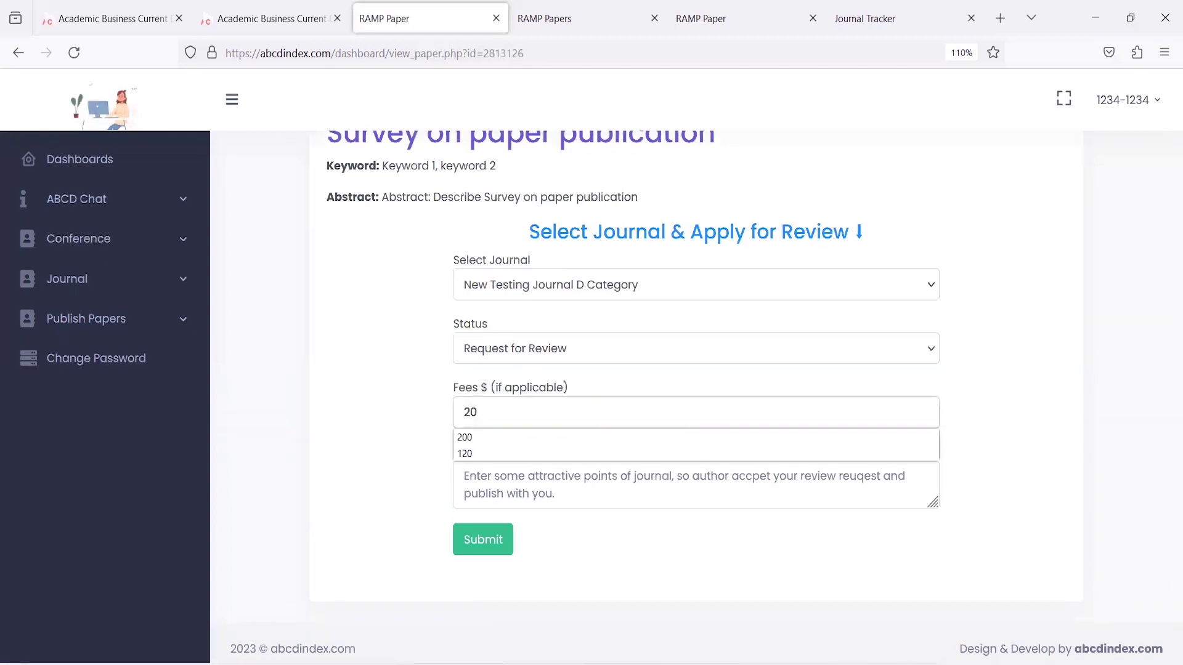
left_click(370, 380)
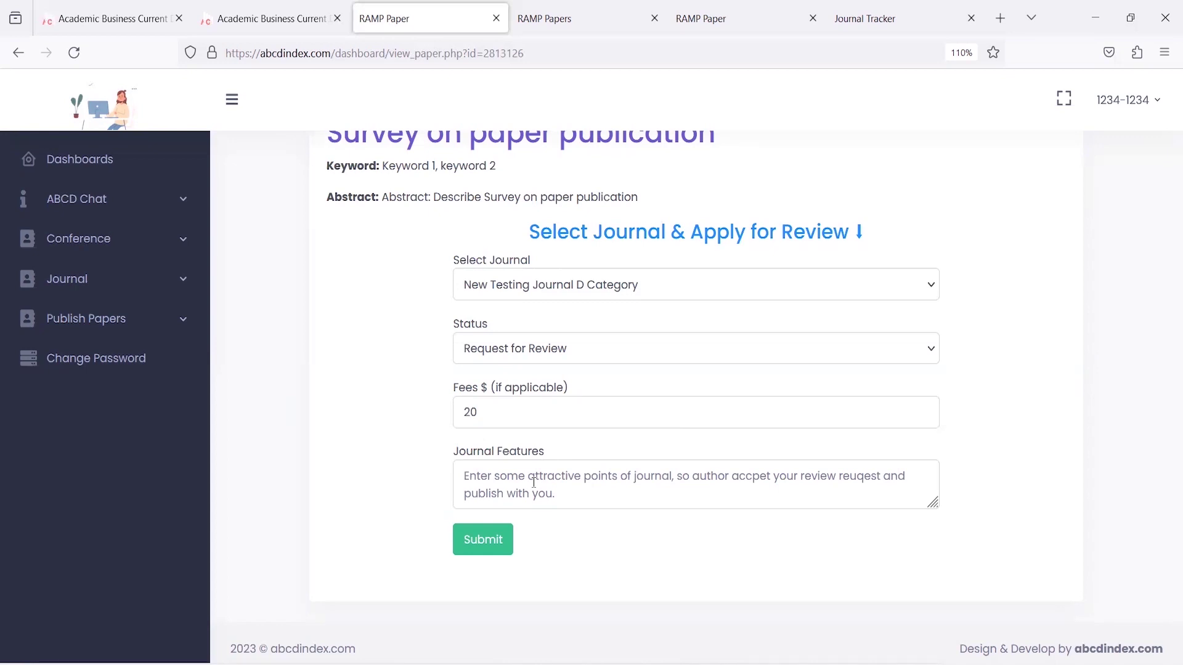
left_click(531, 413)
key("BackSpace")
key("BackSpace")
type("Free")
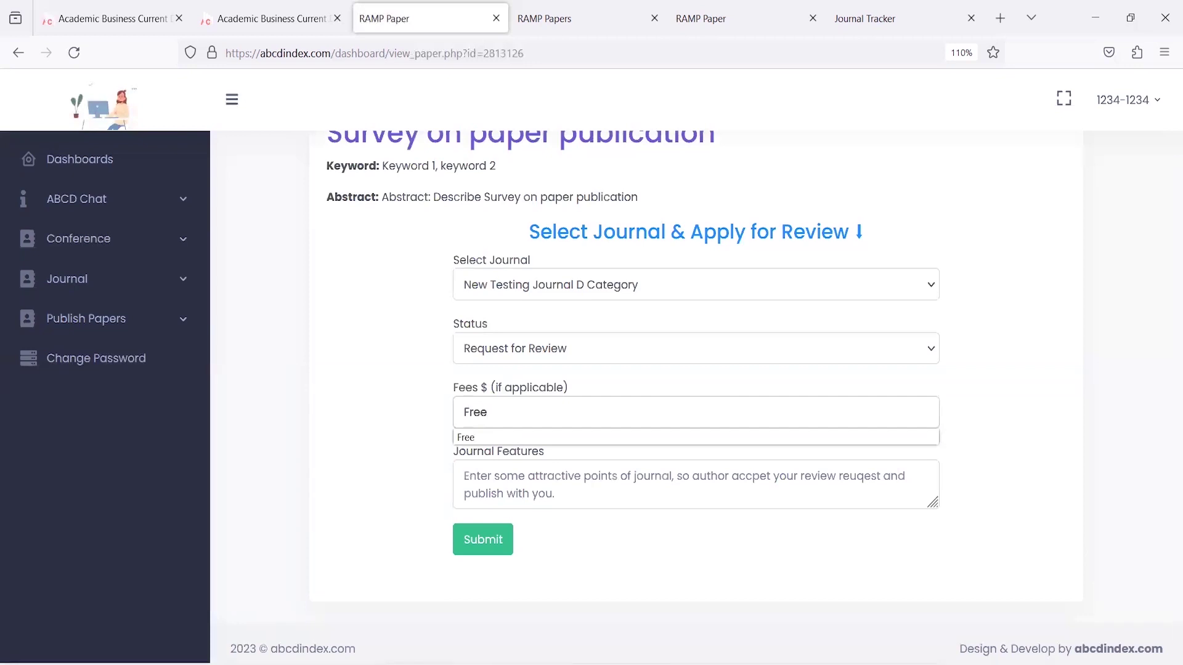
left_click(369, 391)
left_click(515, 408)
key("BackSpace")
key("BackSpace")
key("BackSpace")
key("BackSpace")
type("20")
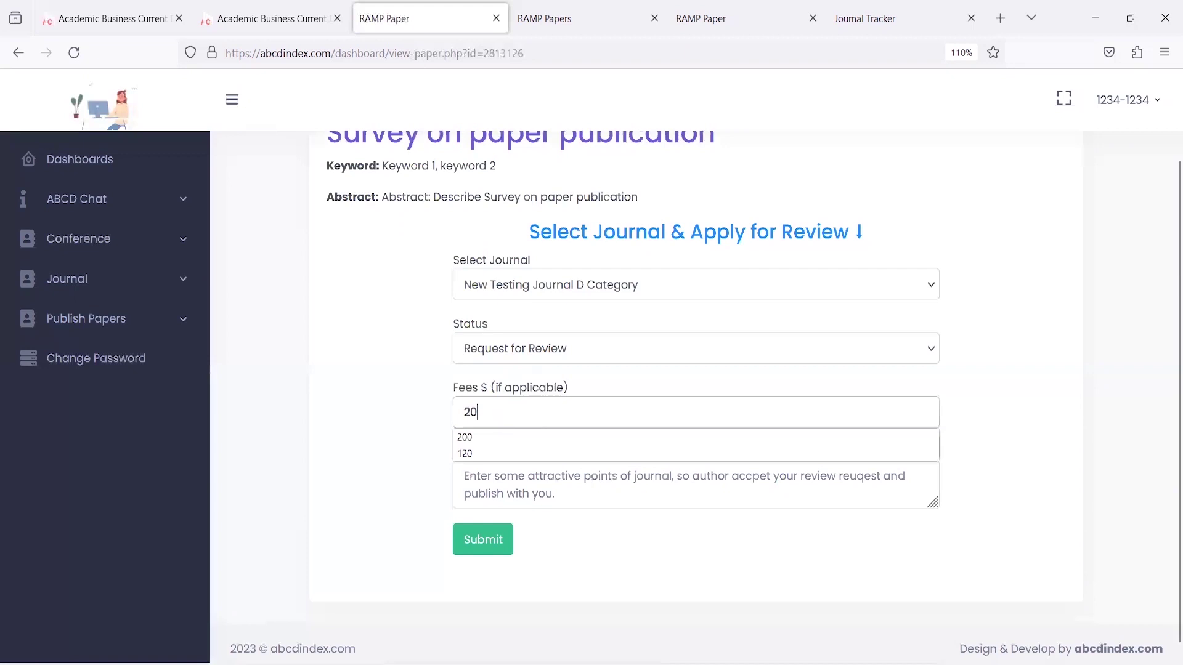
left_click(325, 391)
Step: Enter journal features 'IF: 1.2, Blind Review, Indexing..' and submit the review request
left_click(482, 472)
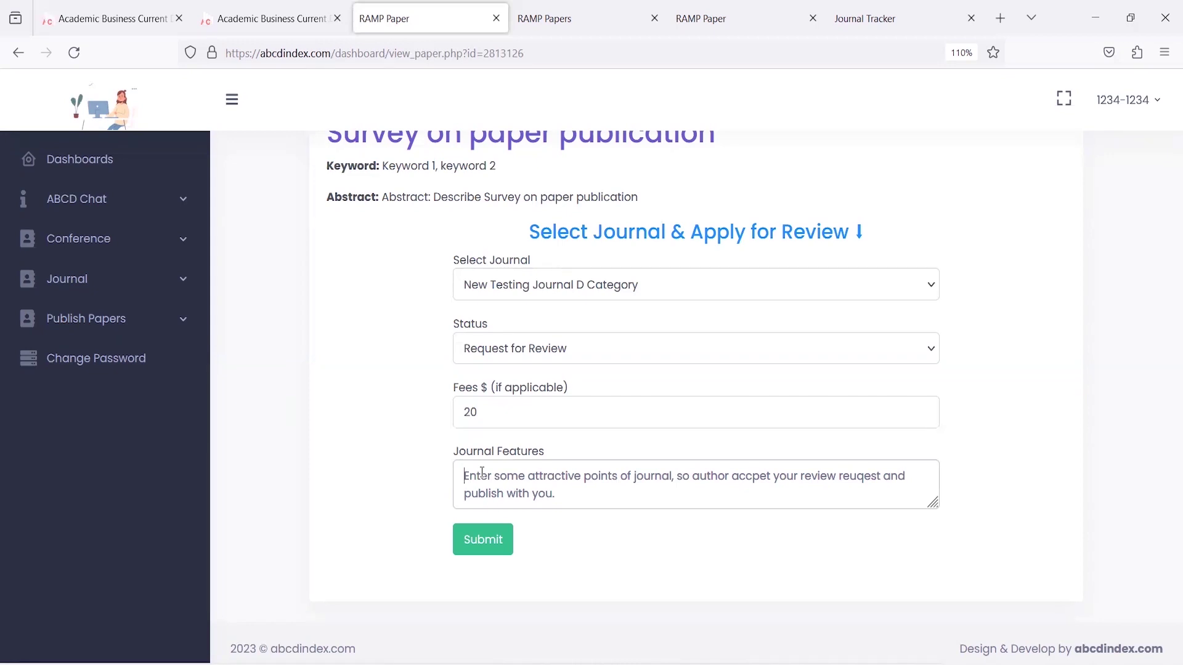
type("IF")
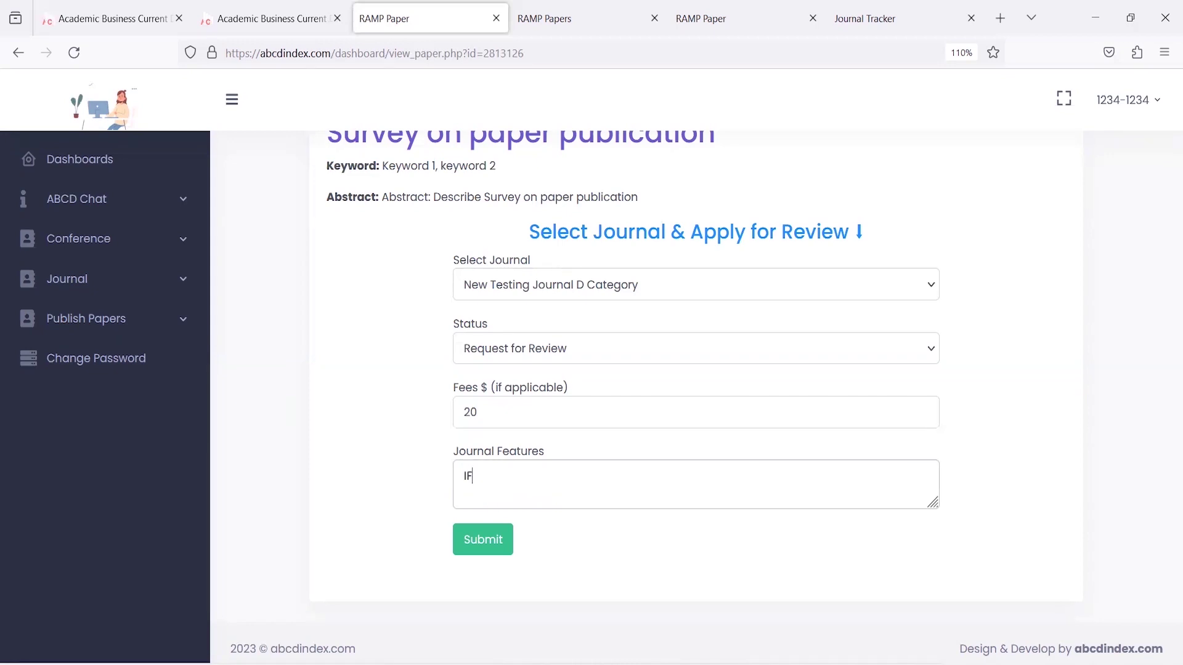
type(": 1.2, Blind Review, Indexing")
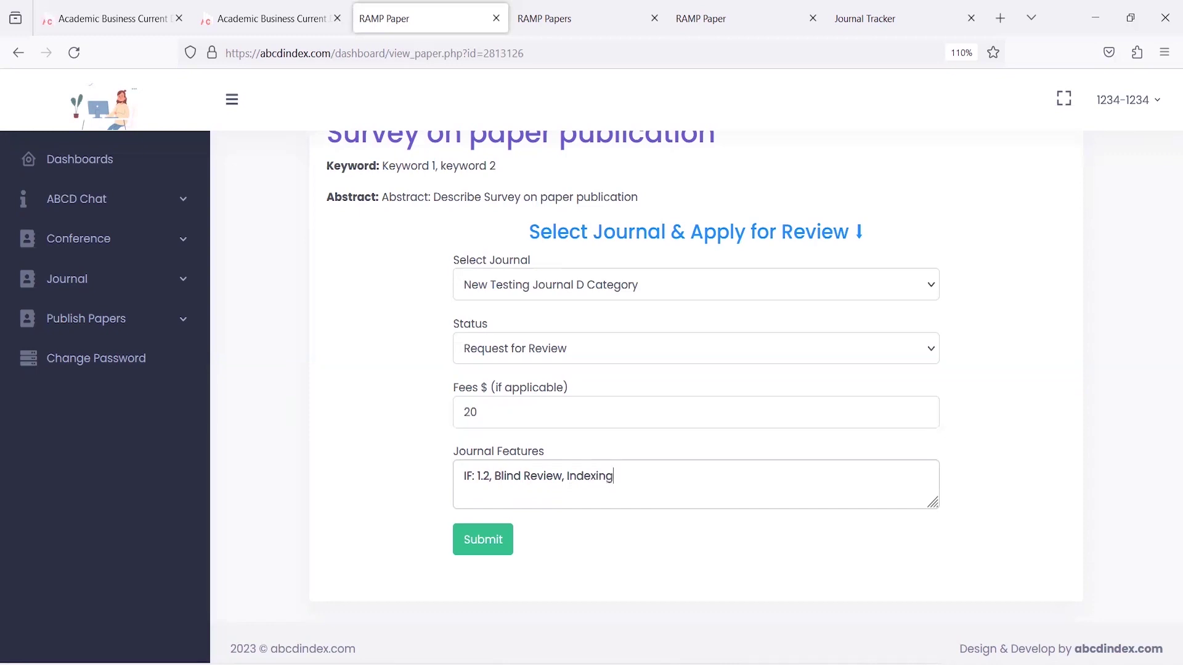
type("..")
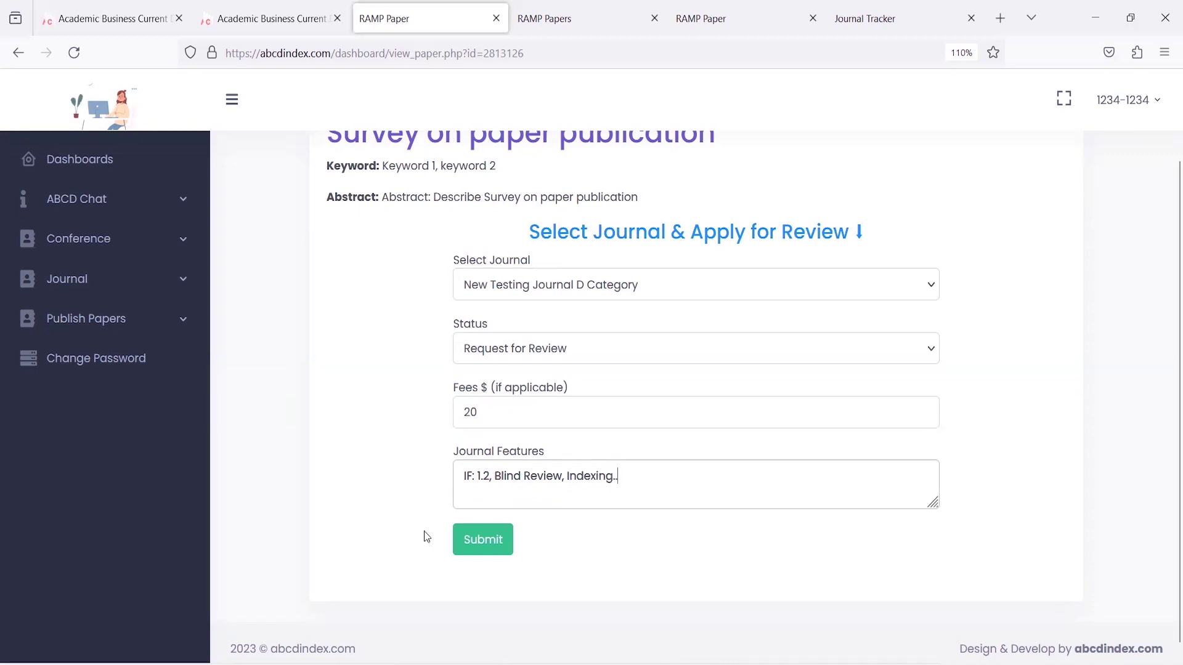
left_click(475, 541)
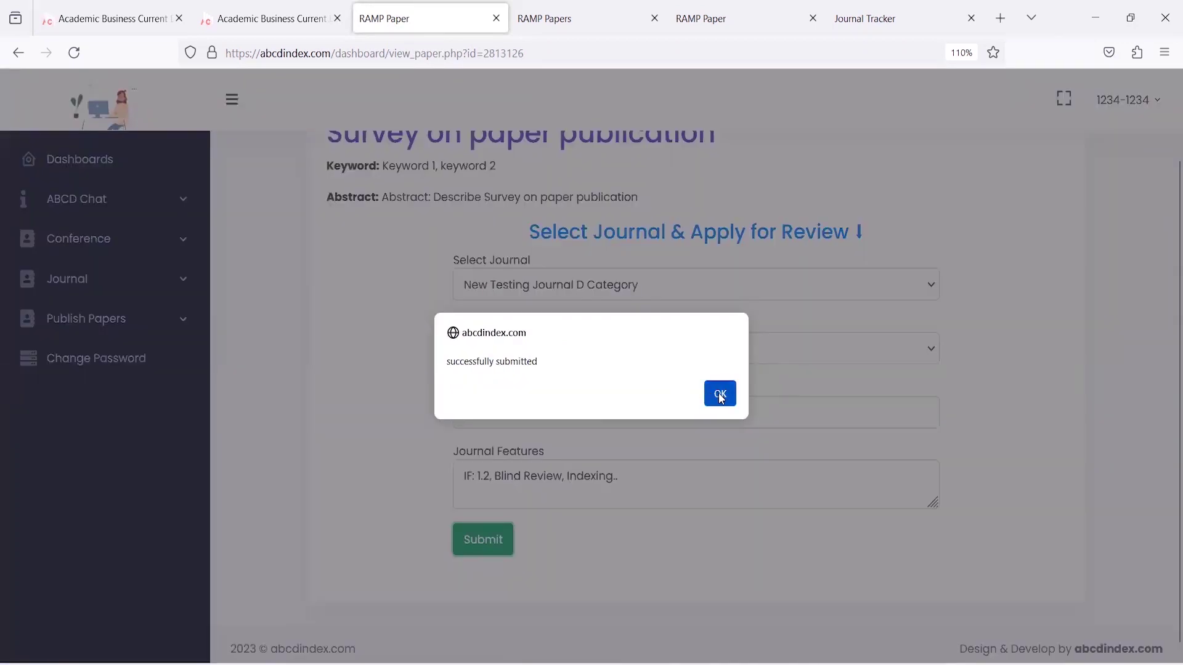
left_click(708, 393)
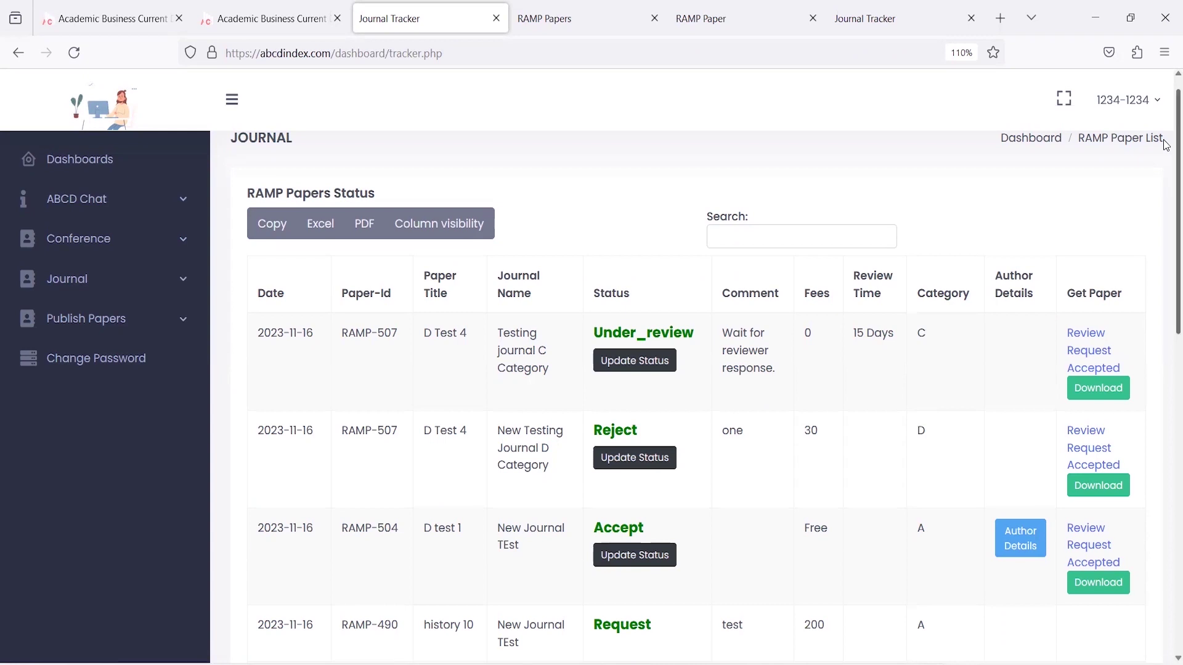
Step: Scroll the Journal Tracker to page 2 and locate RAMP-578 with status Request
scroll(1165, 148, "down", 1)
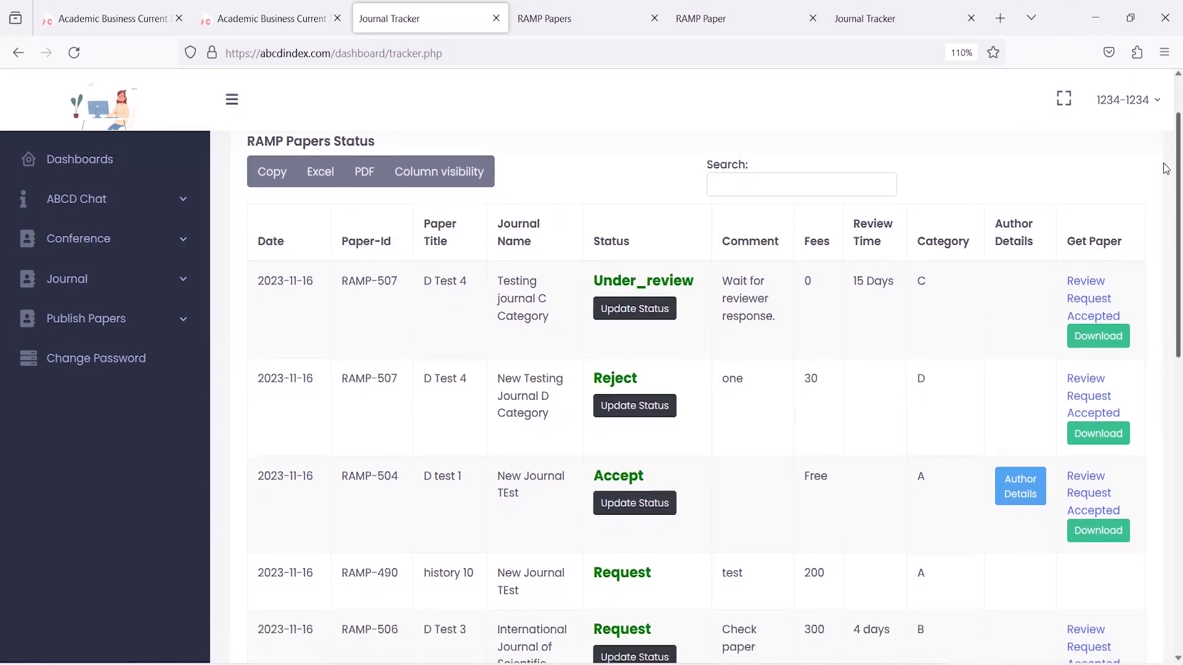
scroll(1166, 178, "down", 3)
scroll(1166, 198, "up", 1)
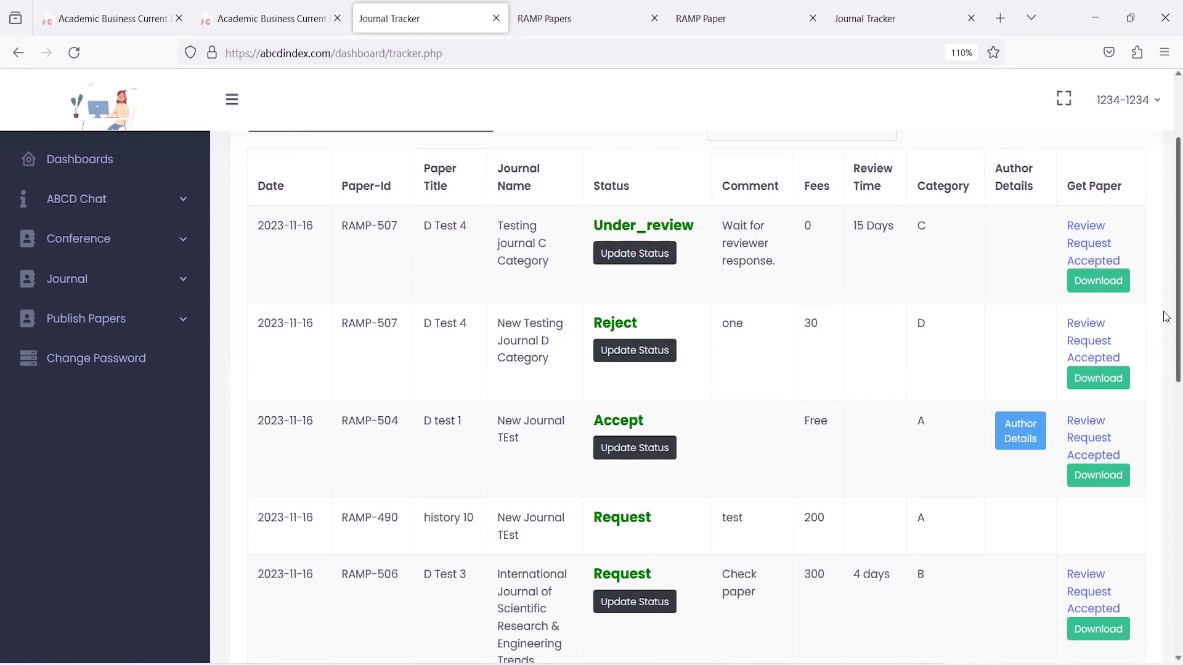
left_click_drag(1166, 320, 1166, 590)
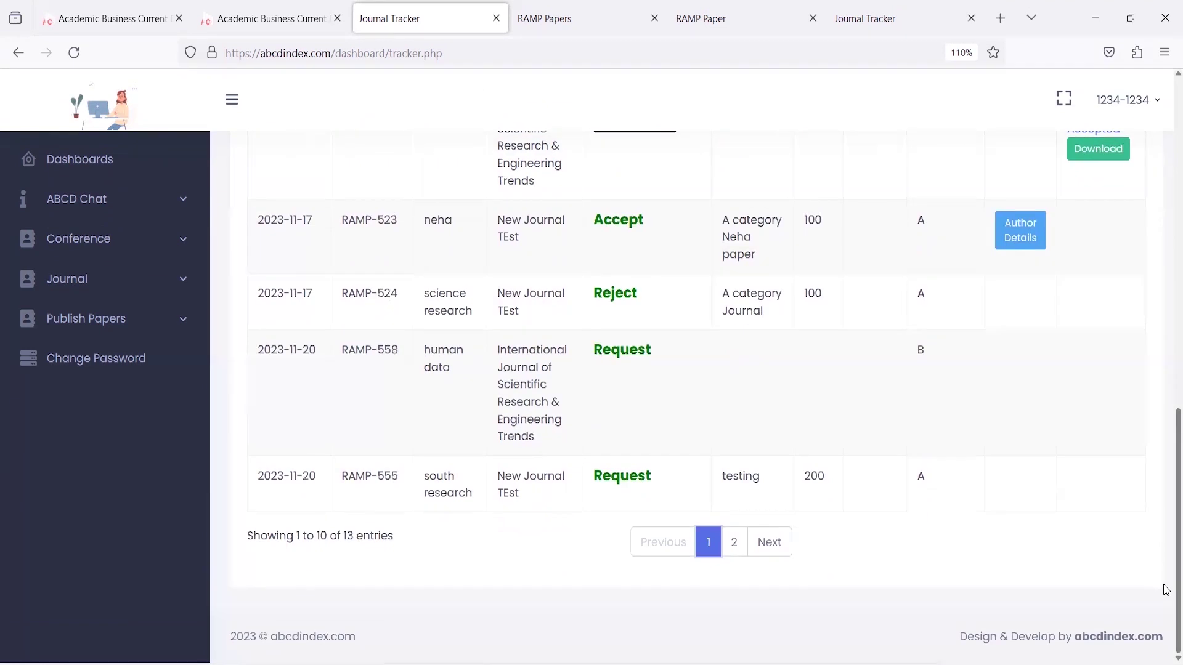
left_click(729, 551)
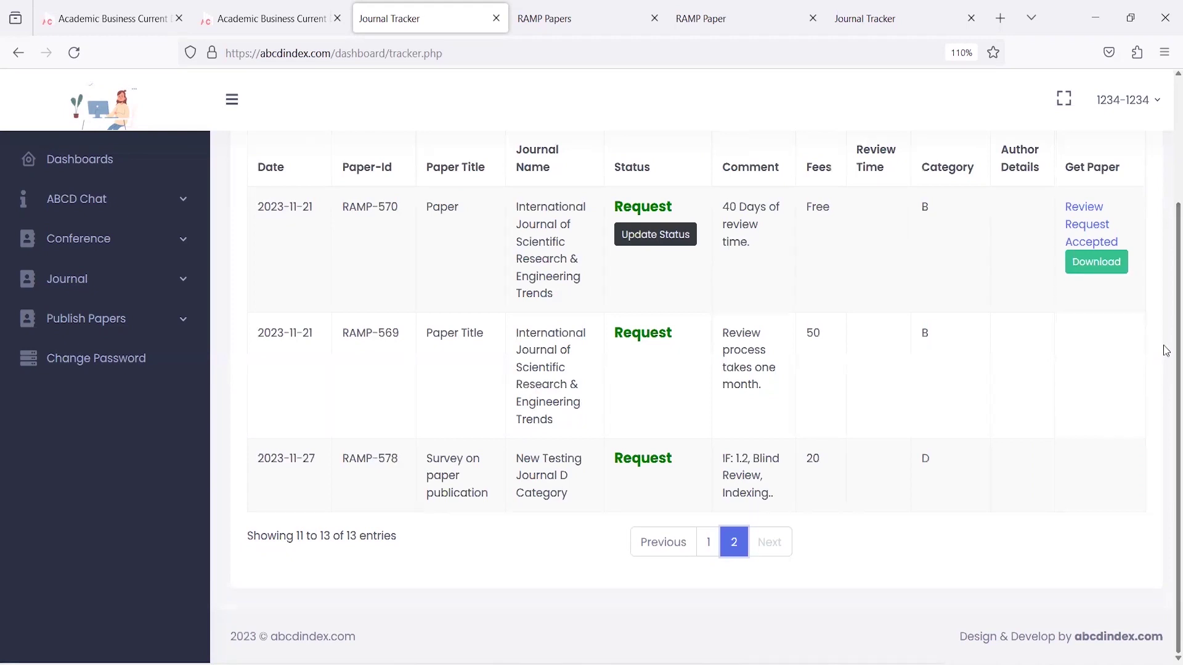
double_click(635, 461)
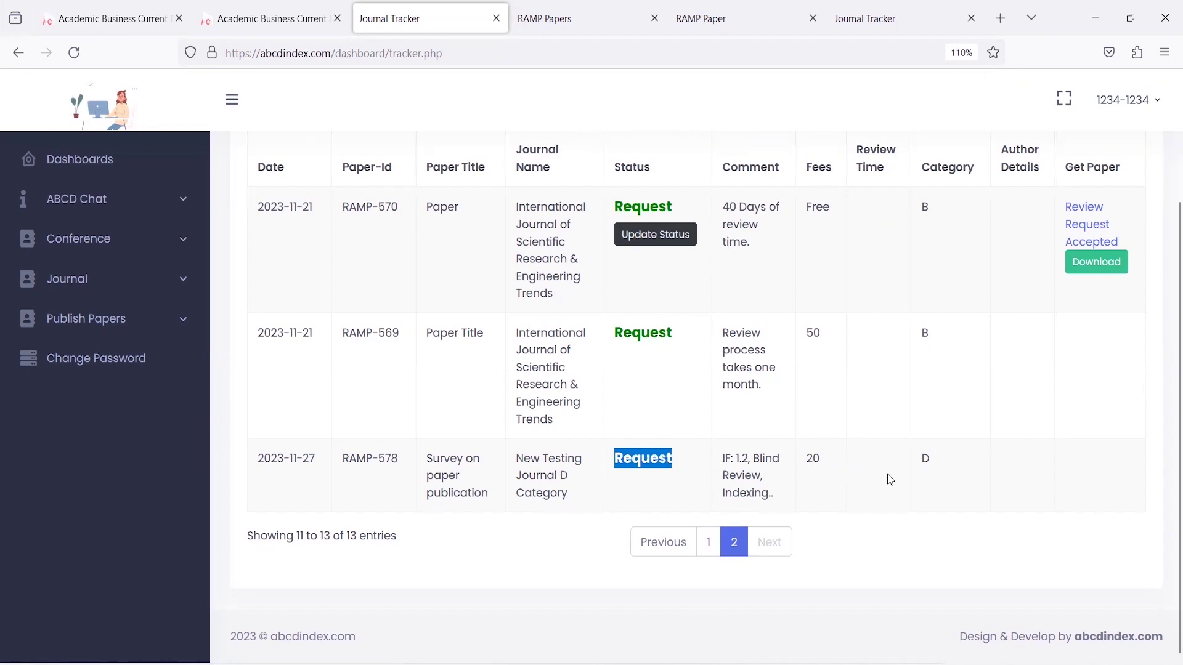
left_click(973, 463)
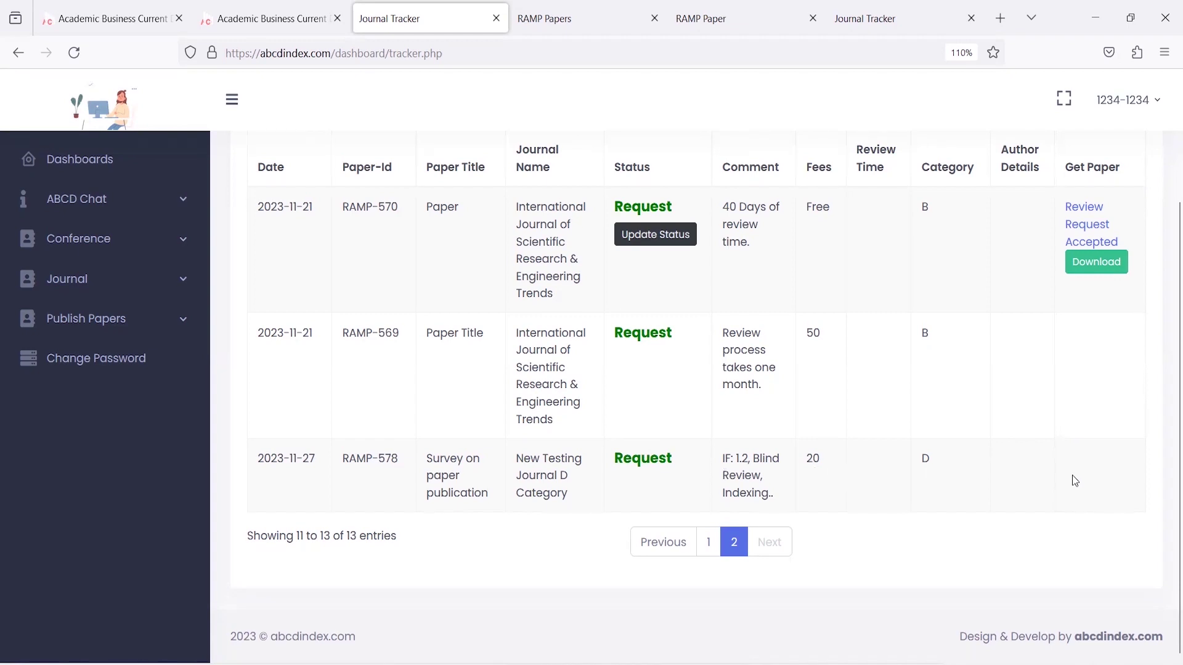
Step: Download the .docx paper file submitted as RAMP-578
left_click(708, 542)
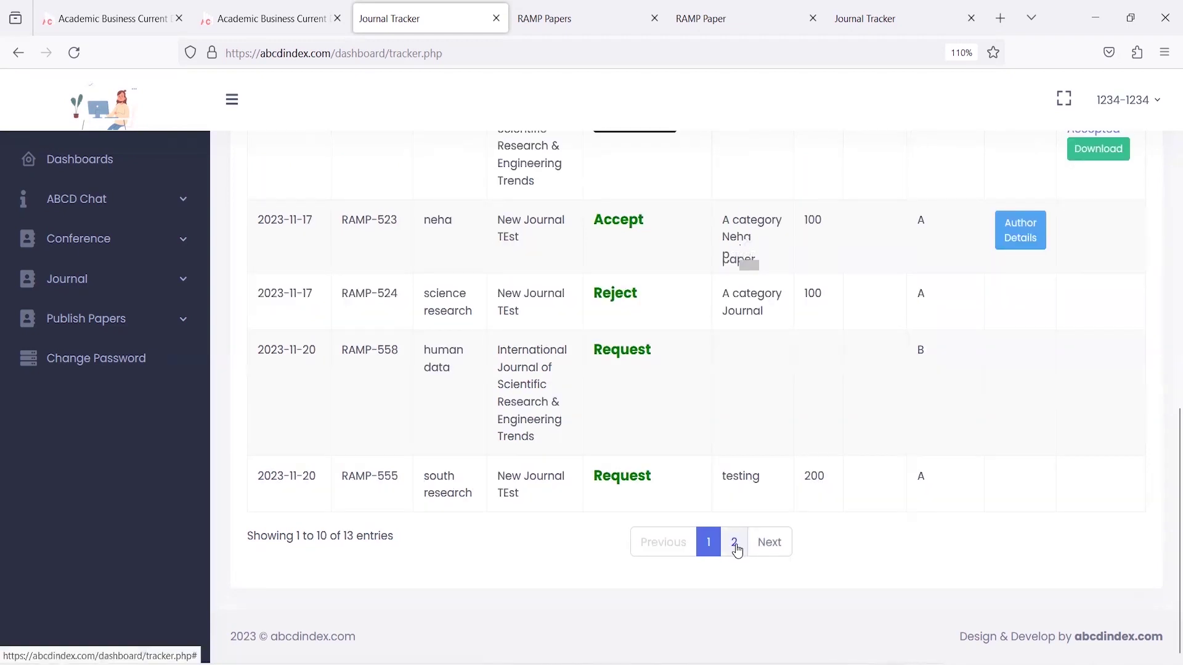
left_click(734, 544)
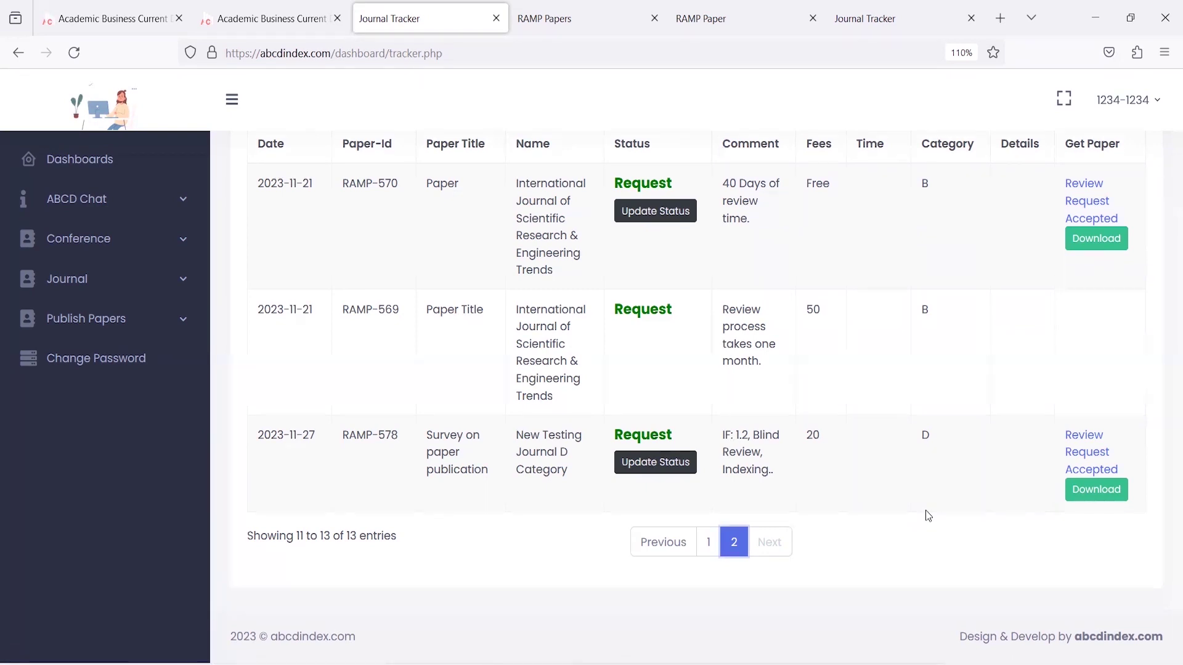
left_click(1094, 503)
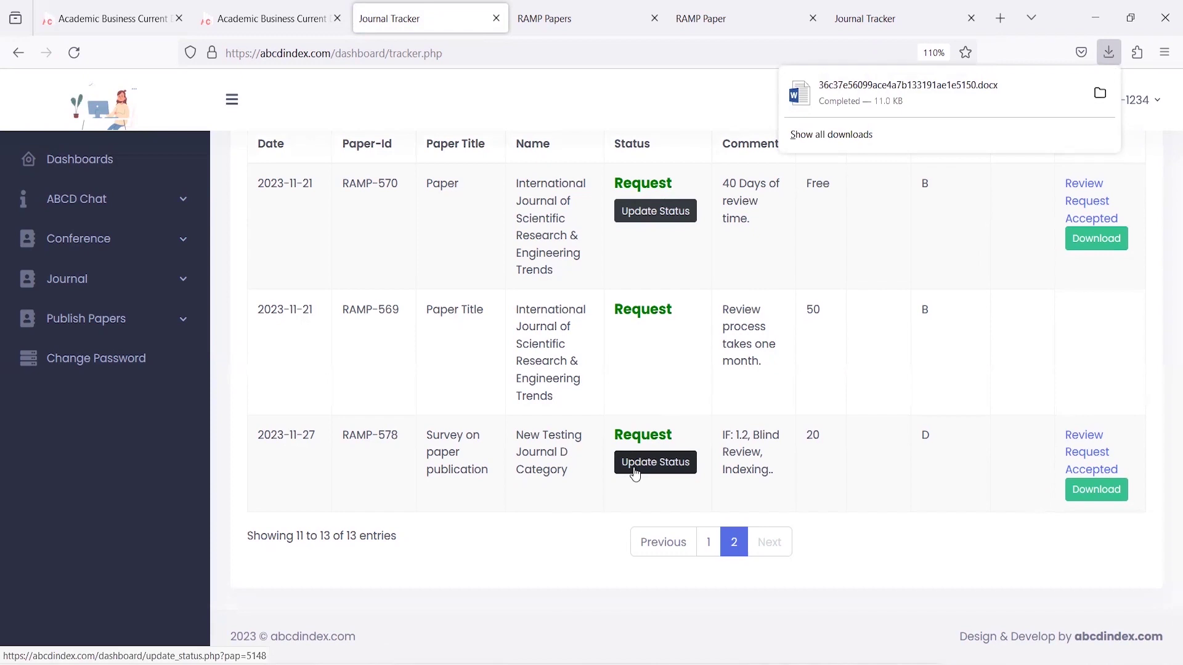
left_click(678, 473)
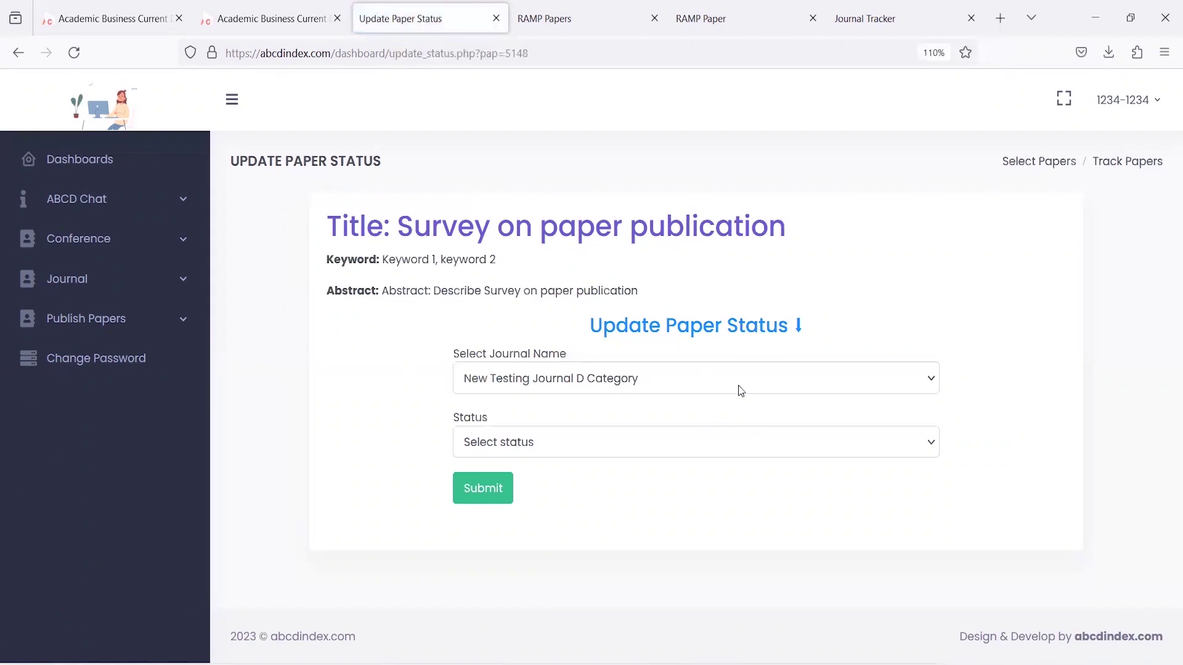
Step: Keep New Testing Journal D Category, set status to Under Review with 15 days review time
left_click(742, 379)
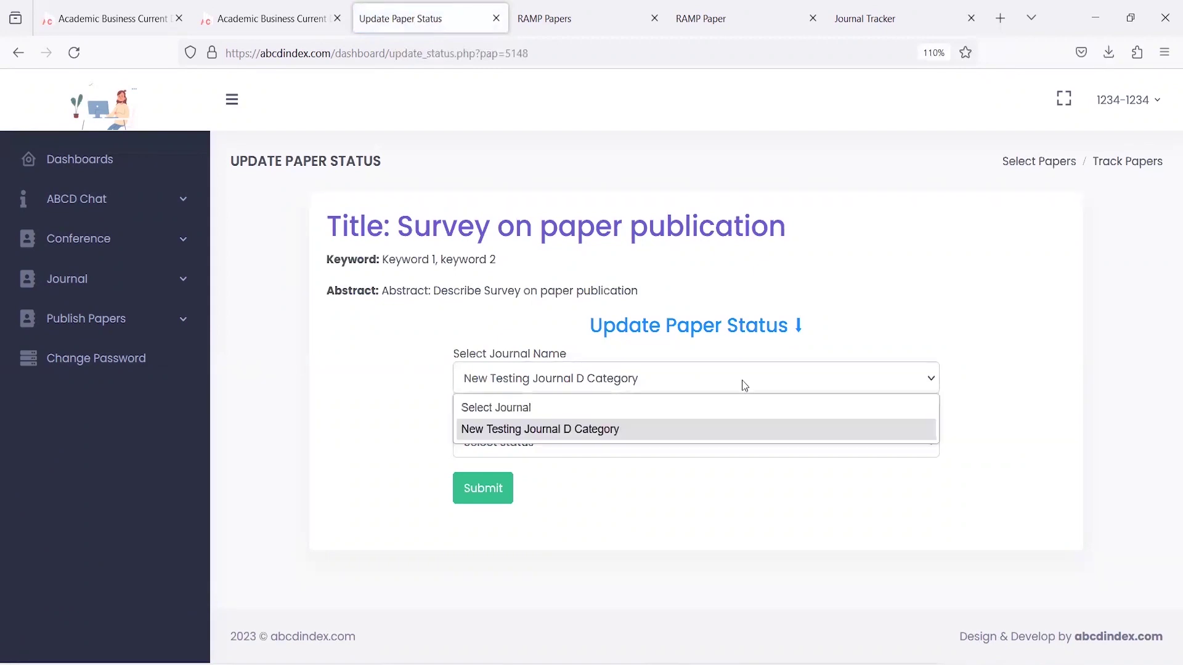
left_click(737, 430)
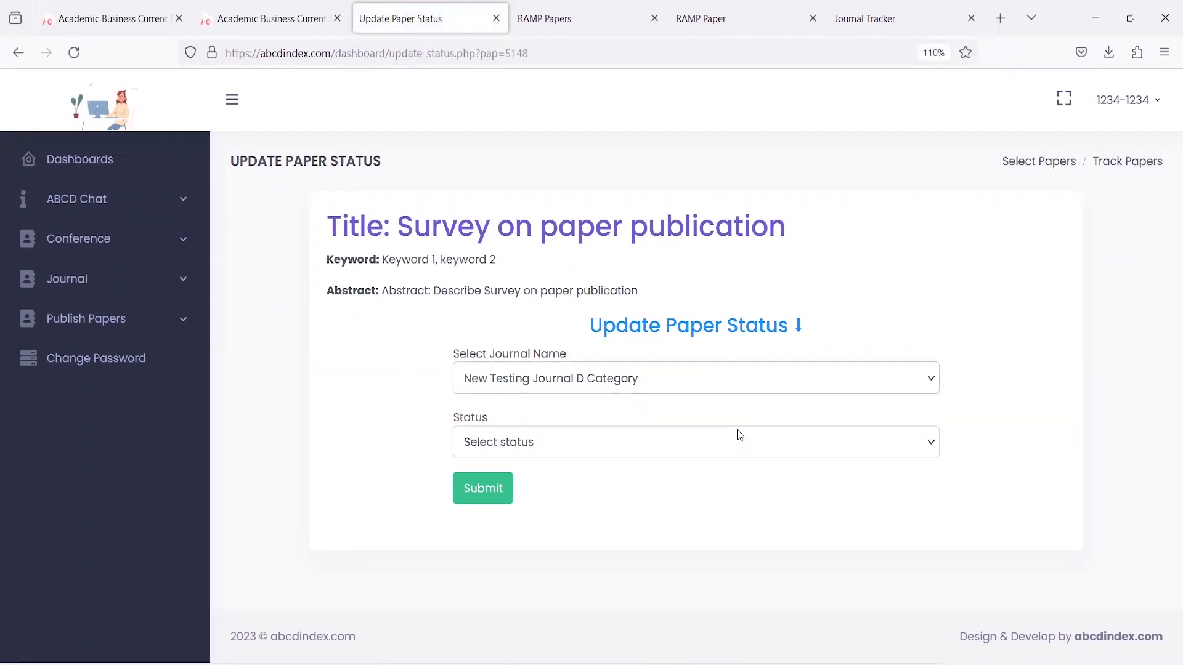
left_click(728, 439)
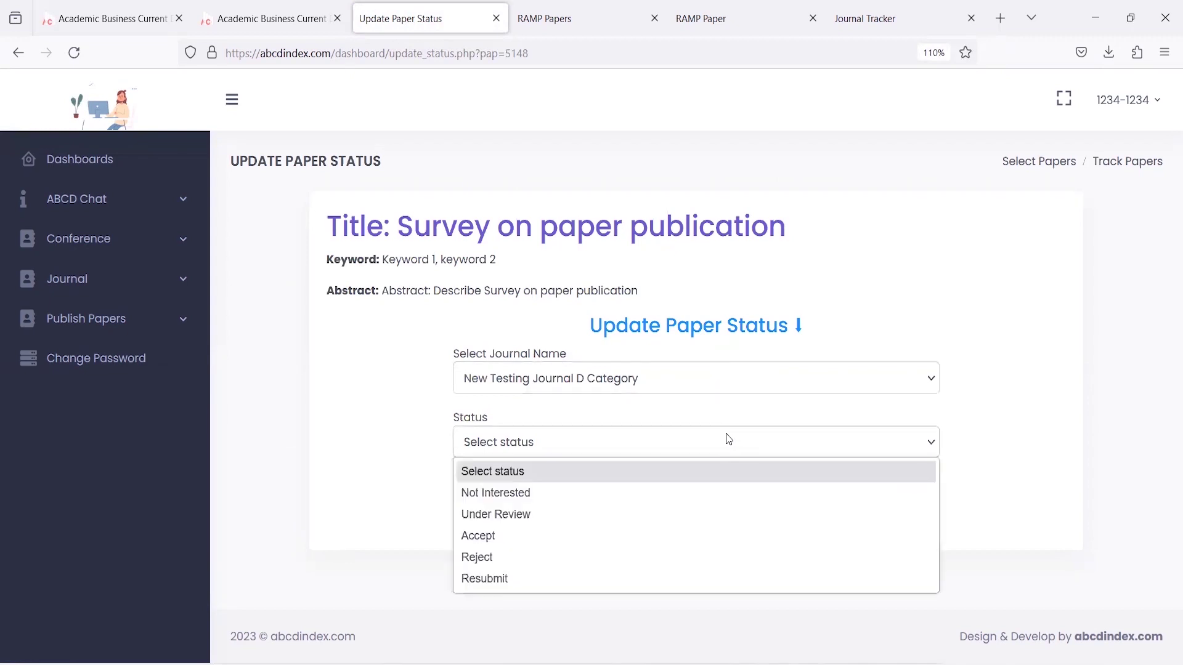
left_click(683, 517)
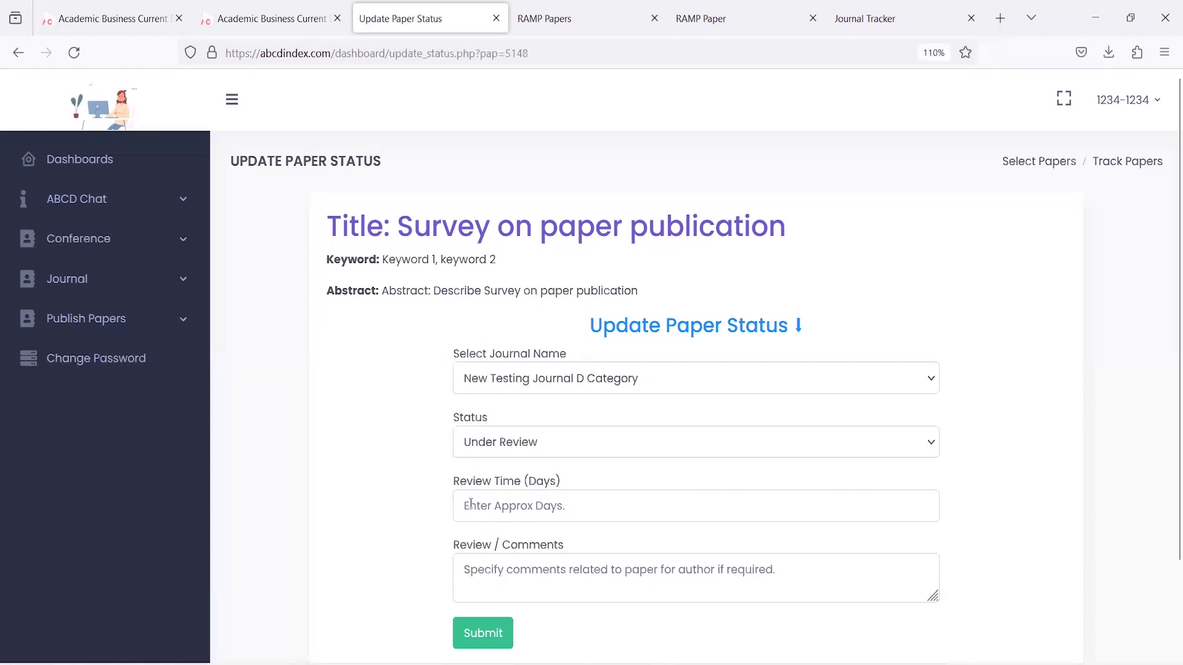
left_click(470, 504)
type("15")
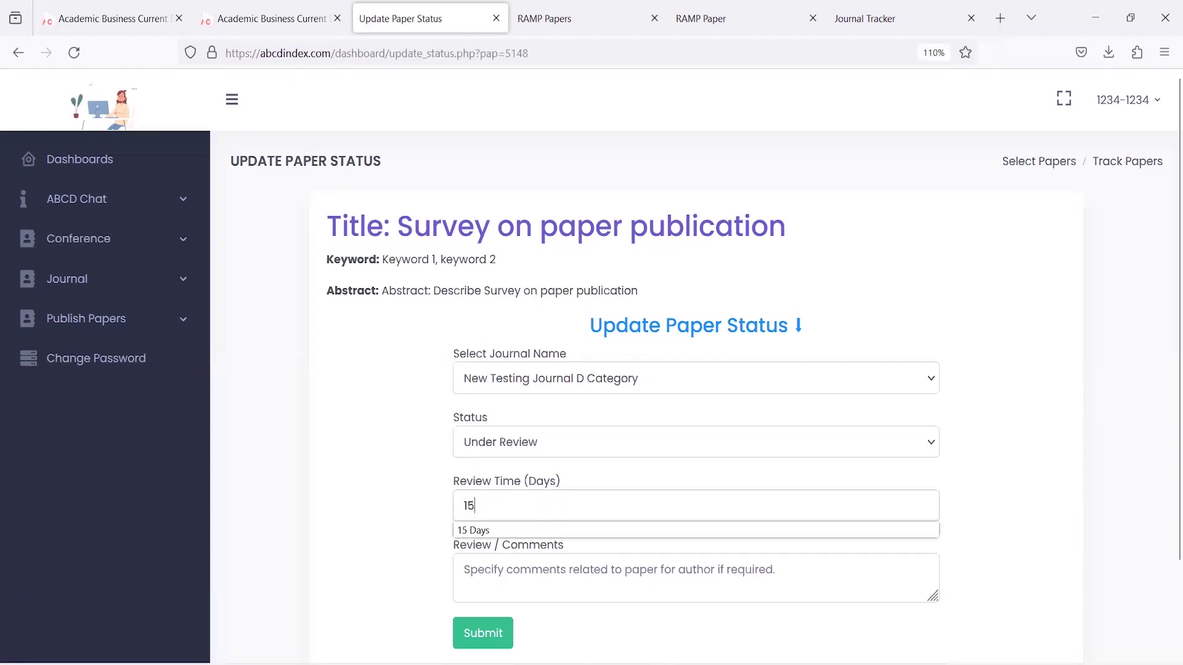
type(" days")
left_click(380, 509)
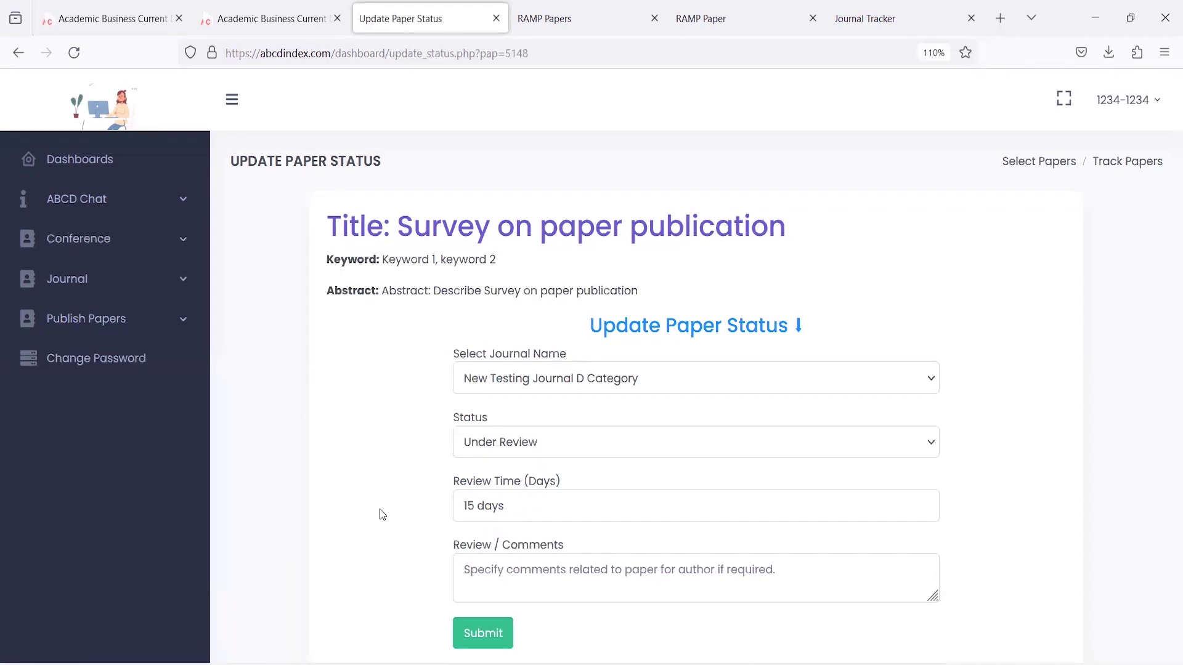
Step: Add the comment 'Blind Review' and submit the status update
left_click(494, 571)
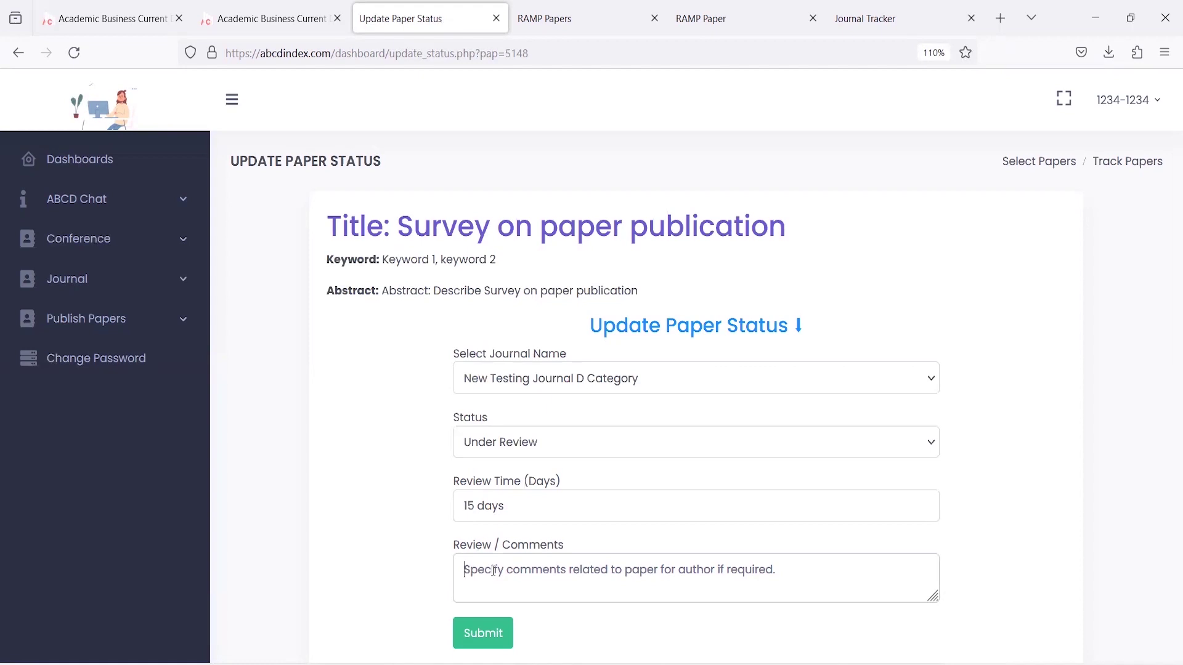
type("Blin")
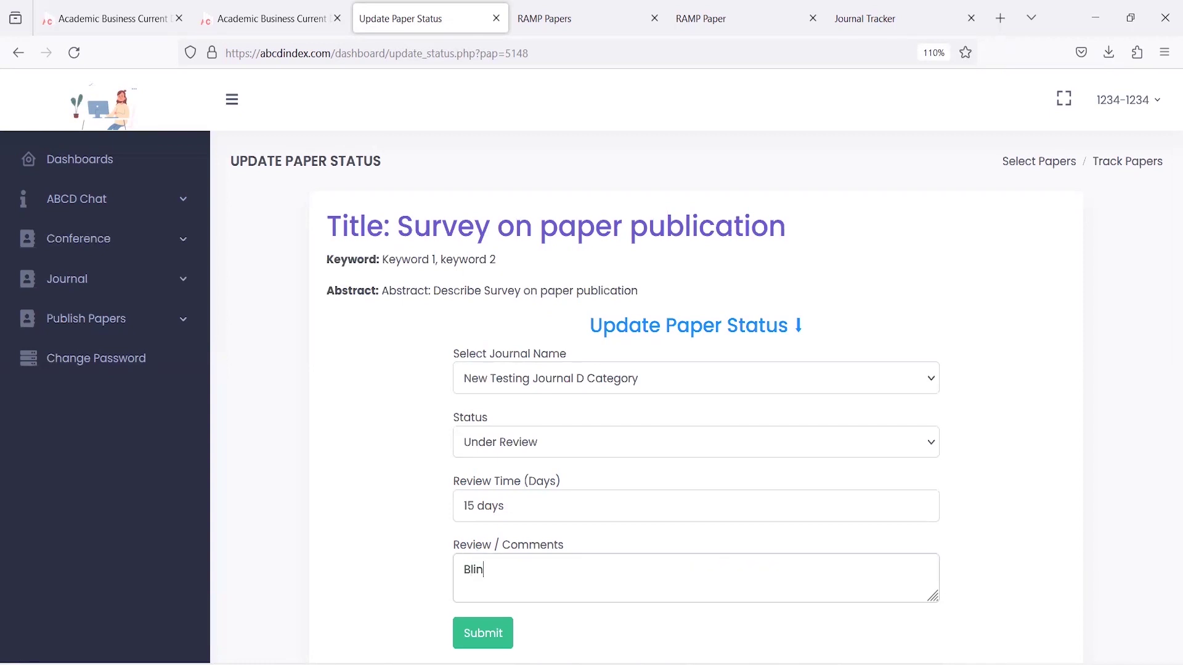
type("d Review")
left_click(480, 632)
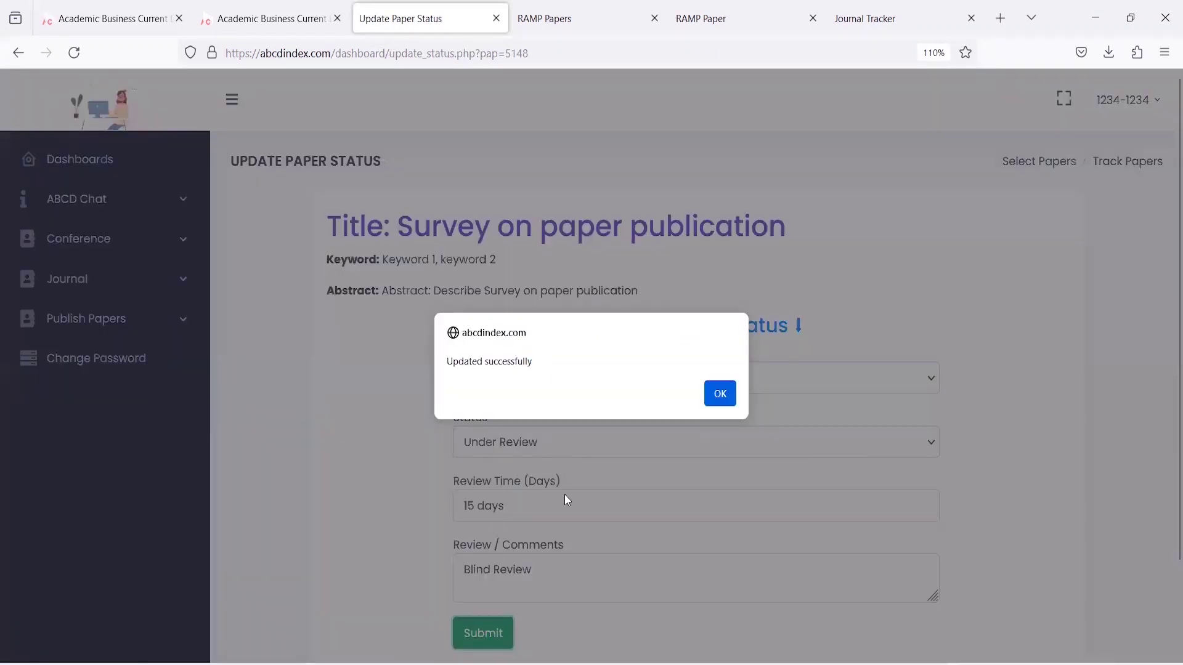
left_click(717, 391)
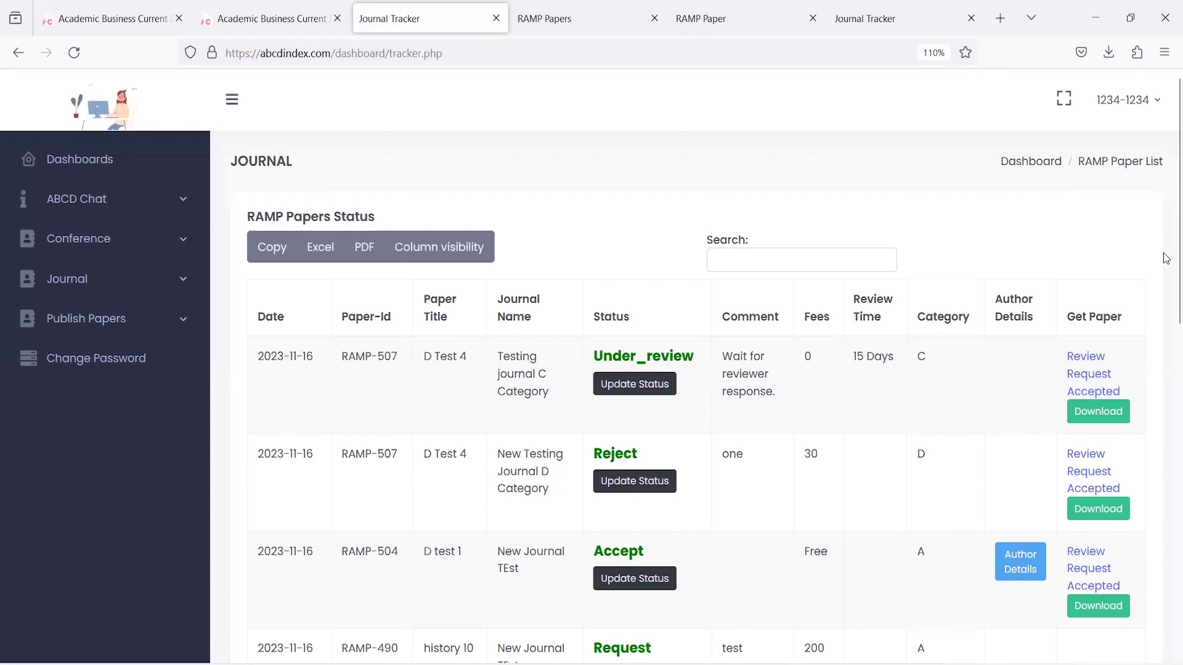
Step: Scroll down the Journal Tracker and show page 2, where RAMP-578 reads Under_review
left_click_drag(1166, 252, 1169, 573)
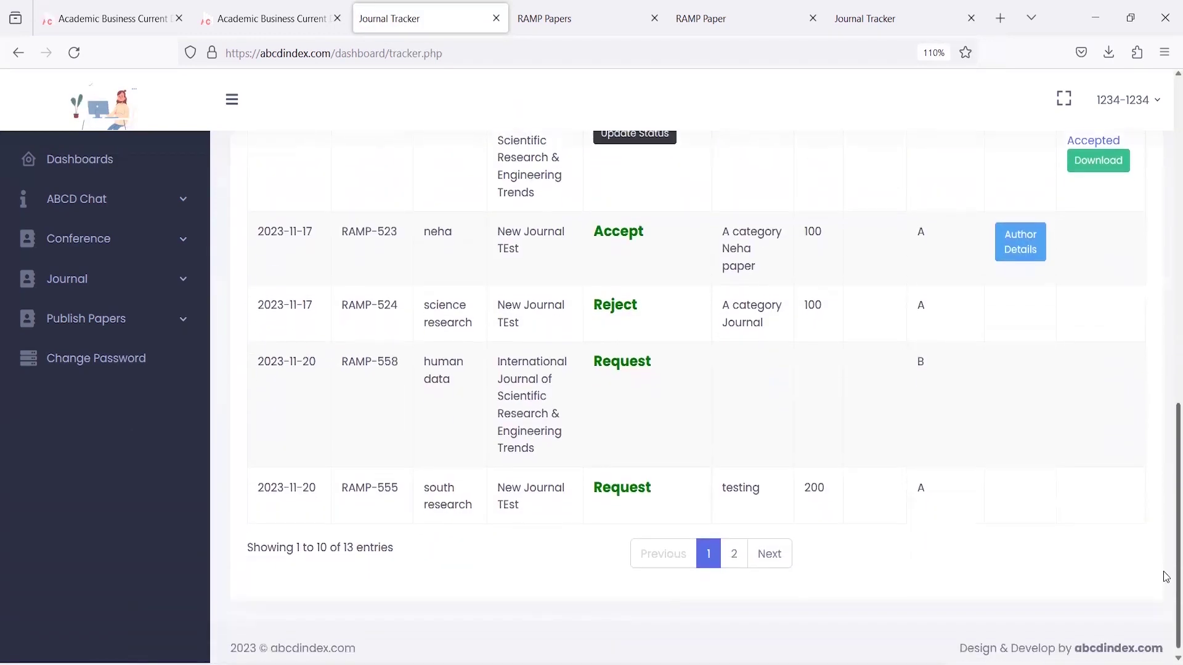
left_click(734, 551)
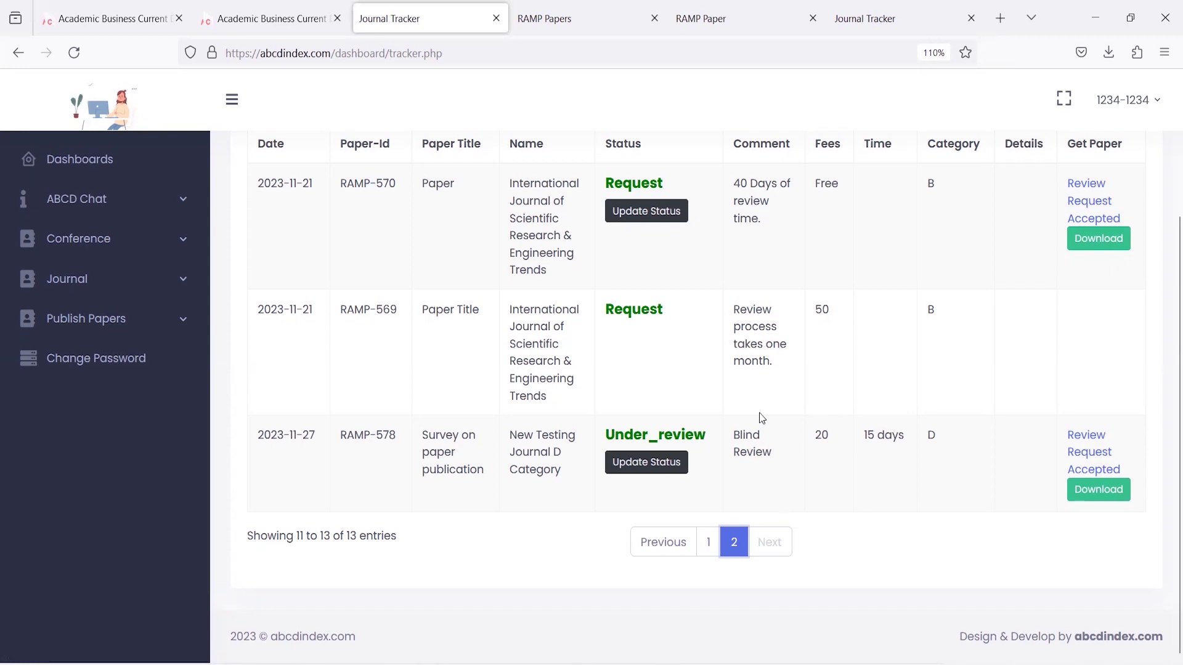
Step: Change RAMP-578's status to Accept and enter a fee of 20
left_click(635, 467)
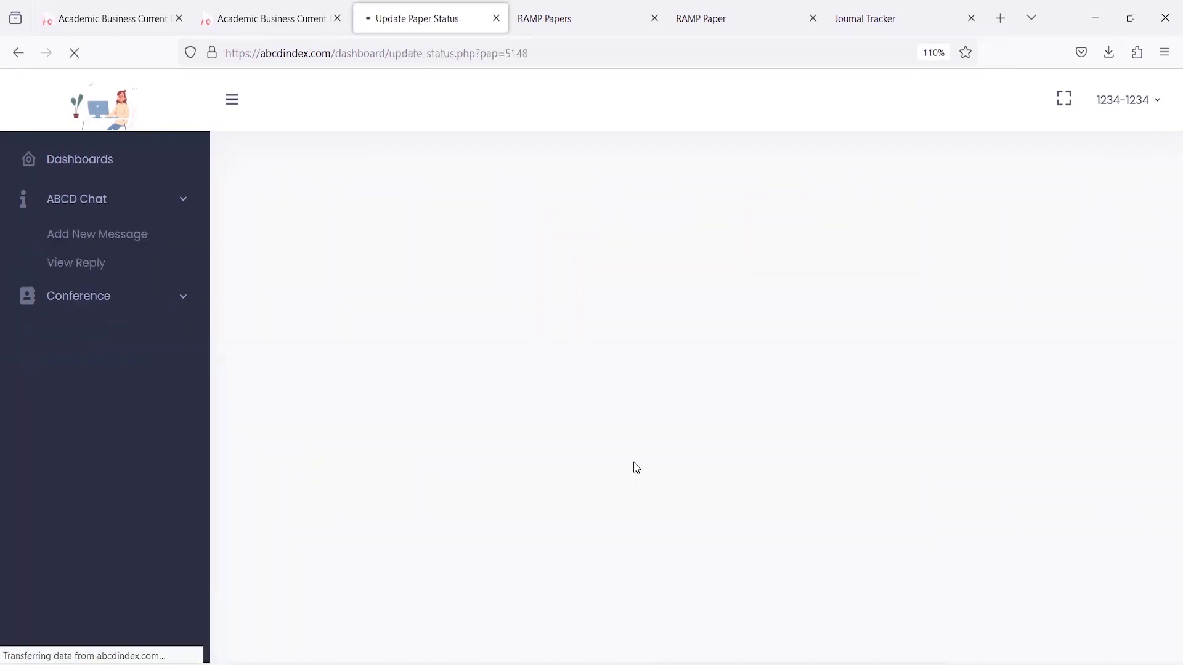
left_click(646, 444)
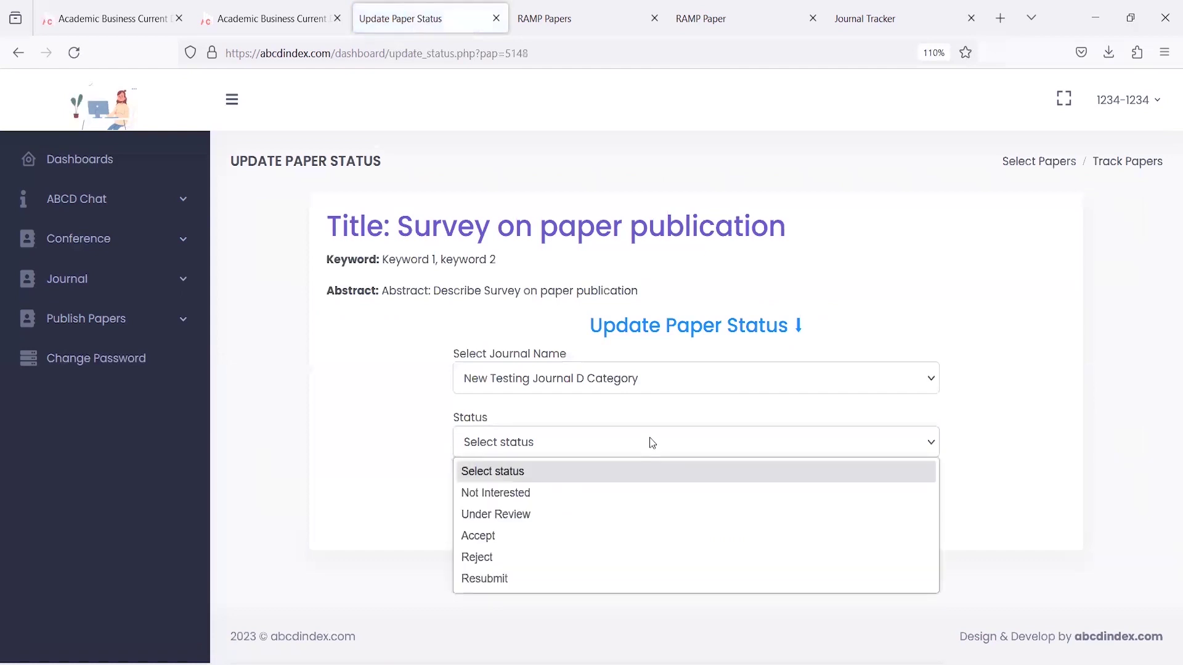
left_click(600, 536)
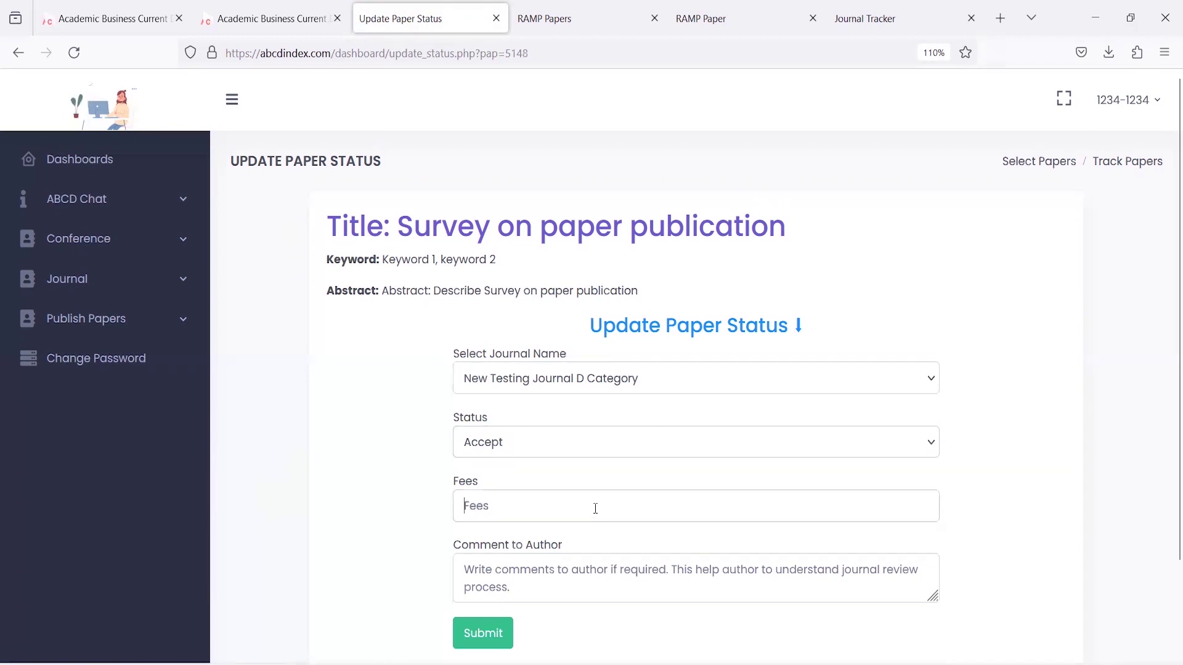
type("20")
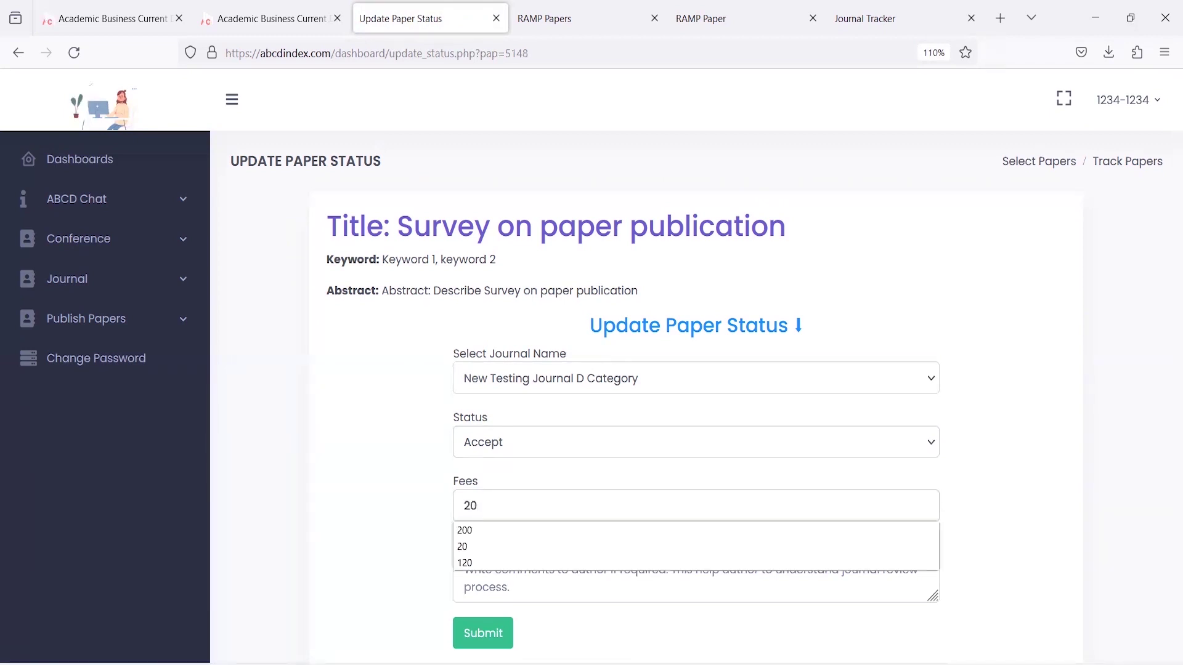
left_click(398, 476)
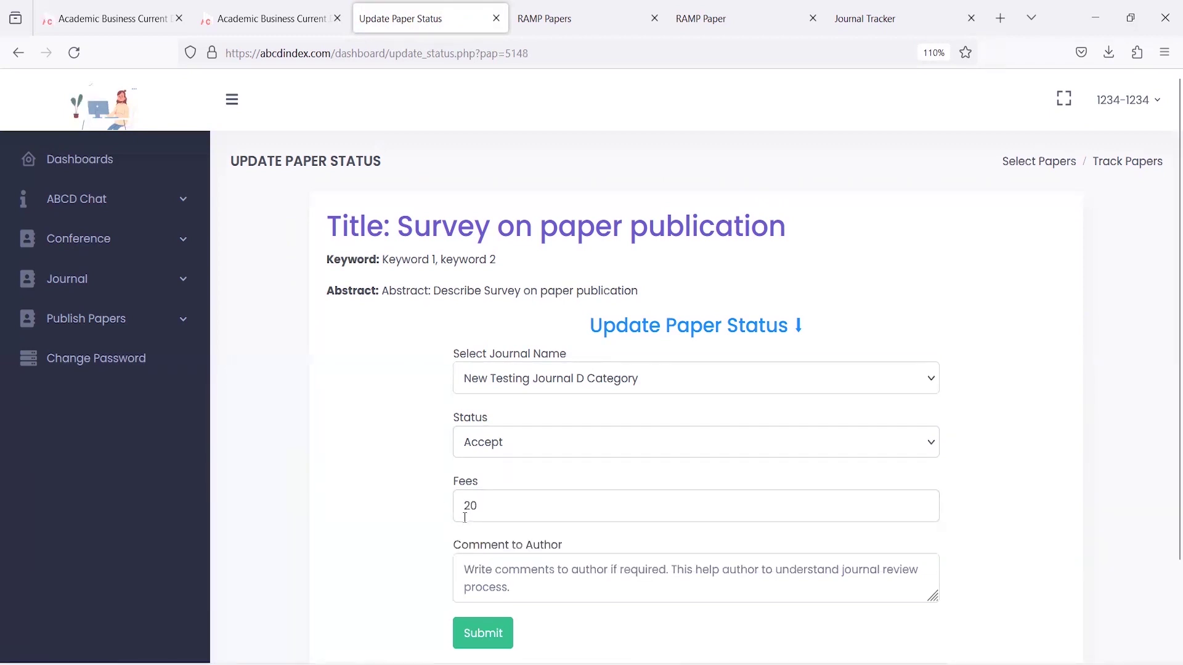
Step: Add the comment '5 Days after payment' and submit the Accept update
left_click(493, 570)
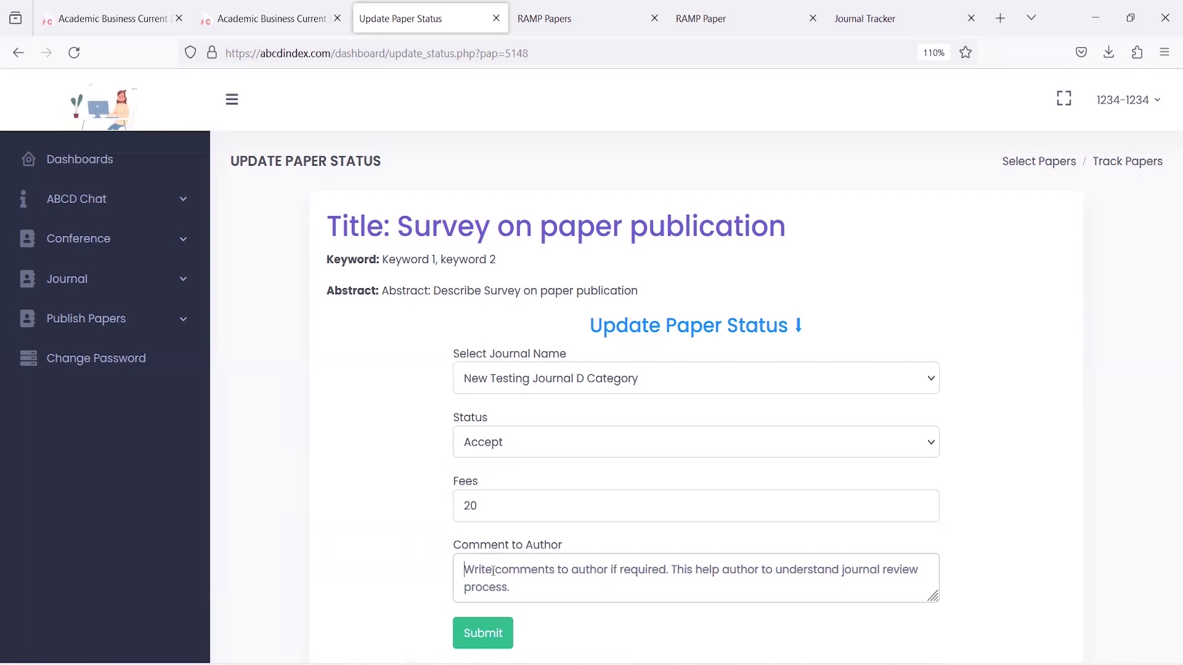
type("5 Da")
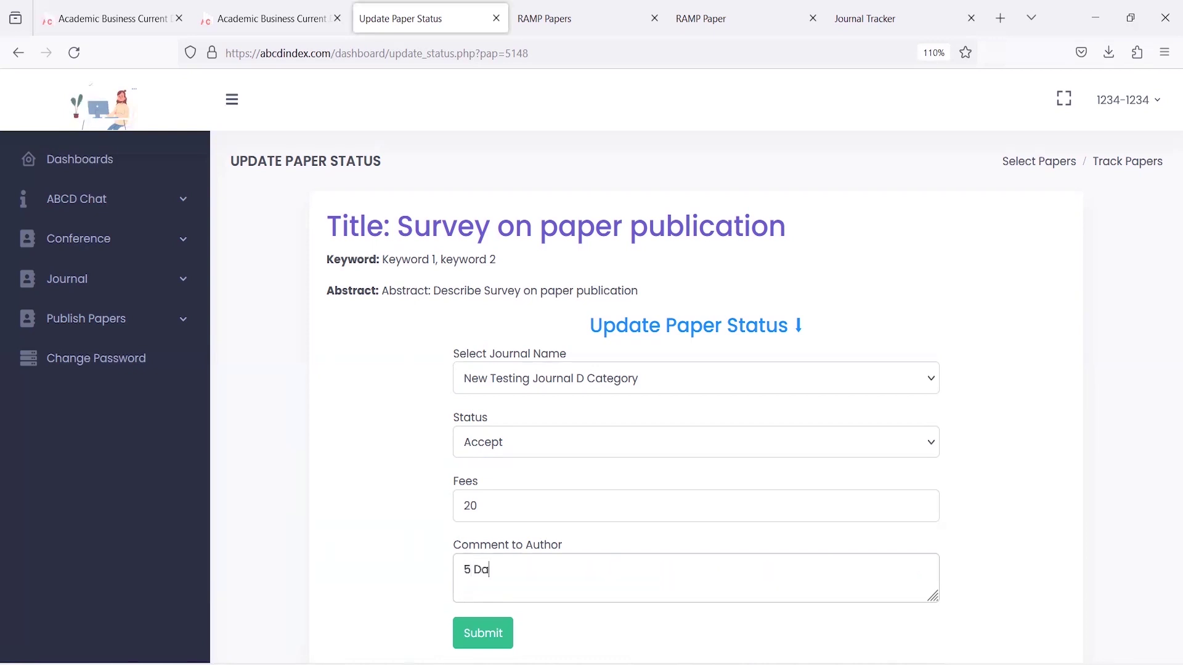
type("ys after payment.")
left_click(466, 634)
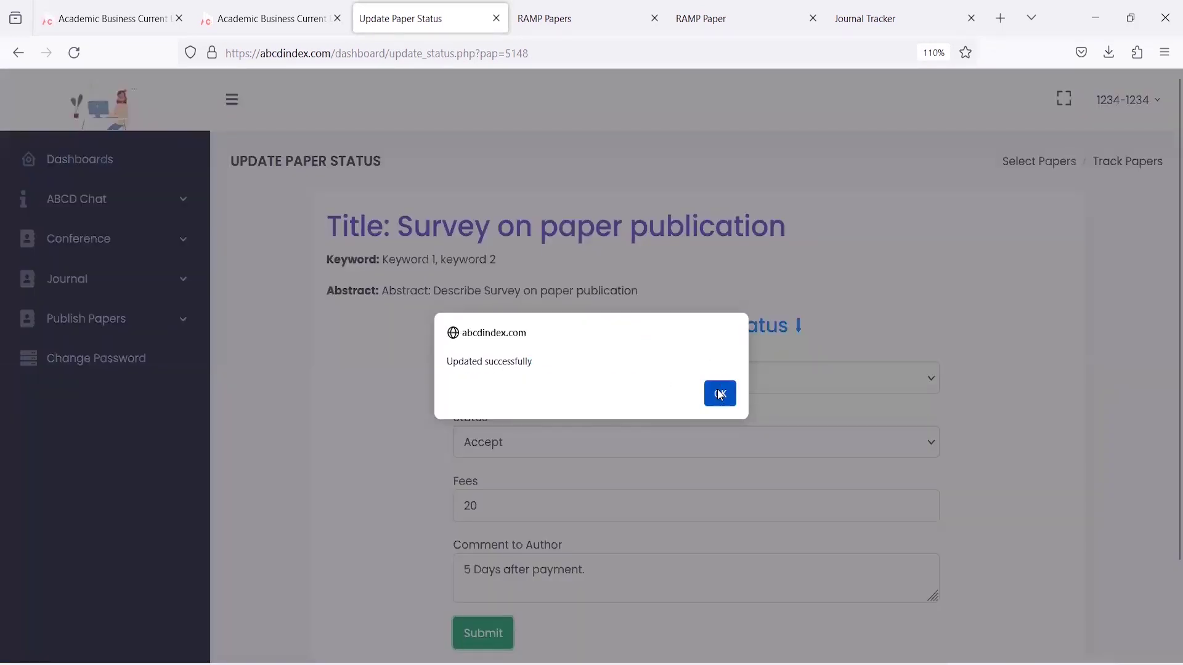
left_click(718, 395)
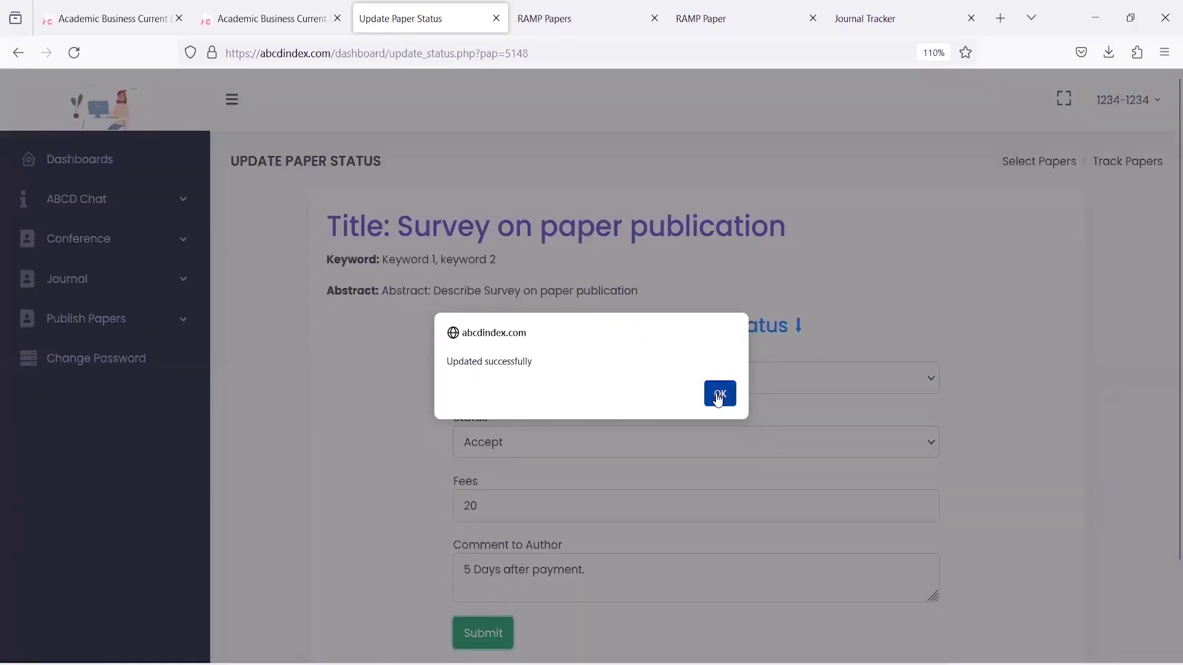
left_click_drag(1178, 216, 1171, 568)
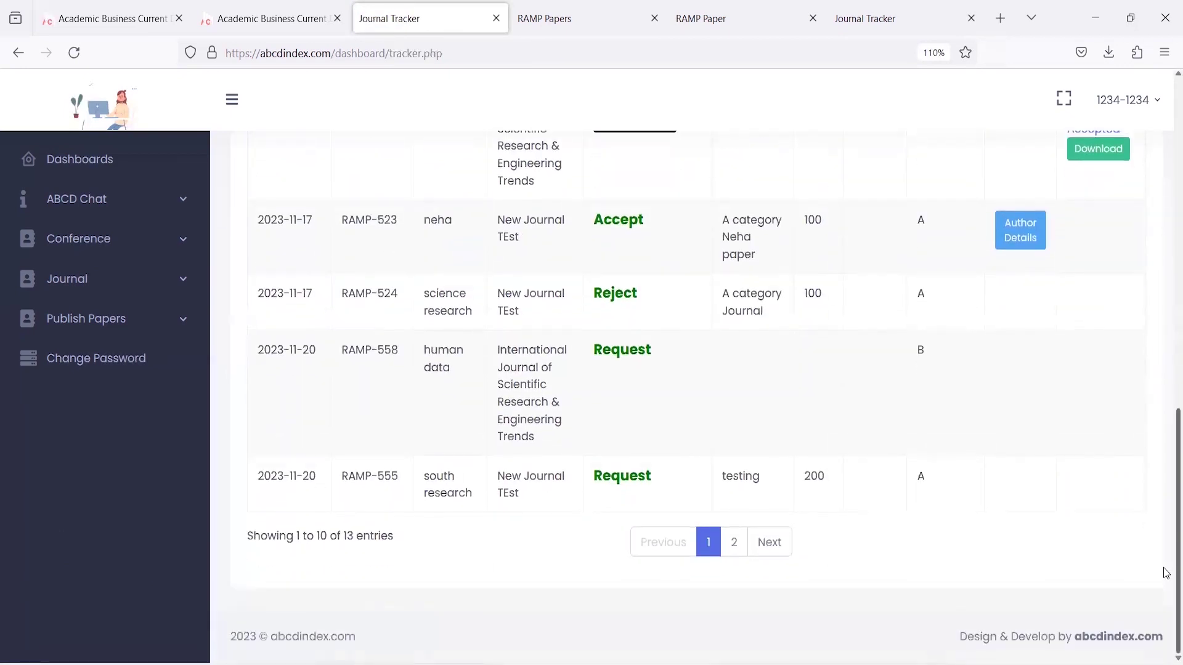
Step: Show tracker page 2, review RAMP-578's author details, then close them
left_click(744, 539)
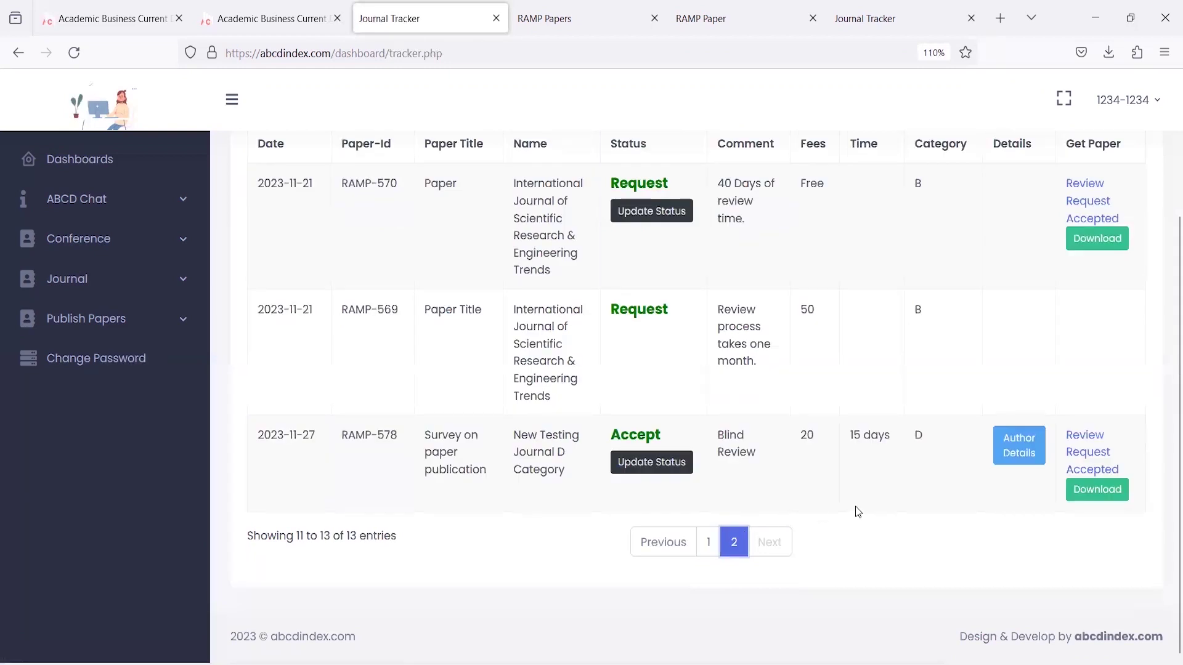
left_click(1017, 449)
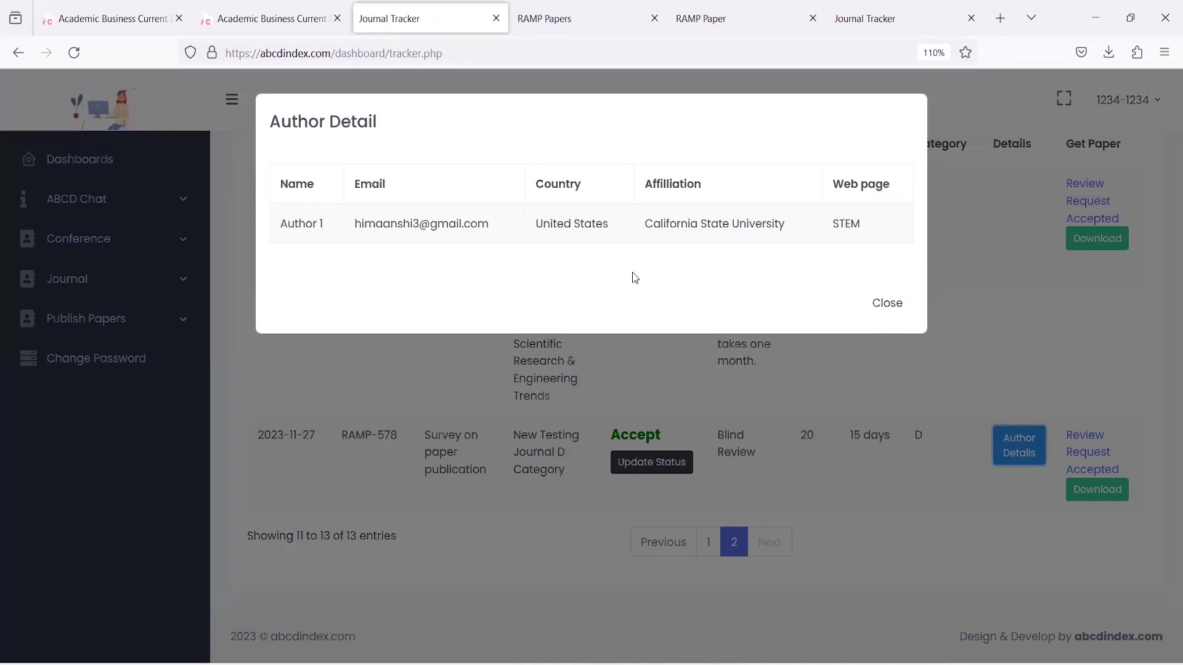
left_click_drag(503, 227, 357, 227)
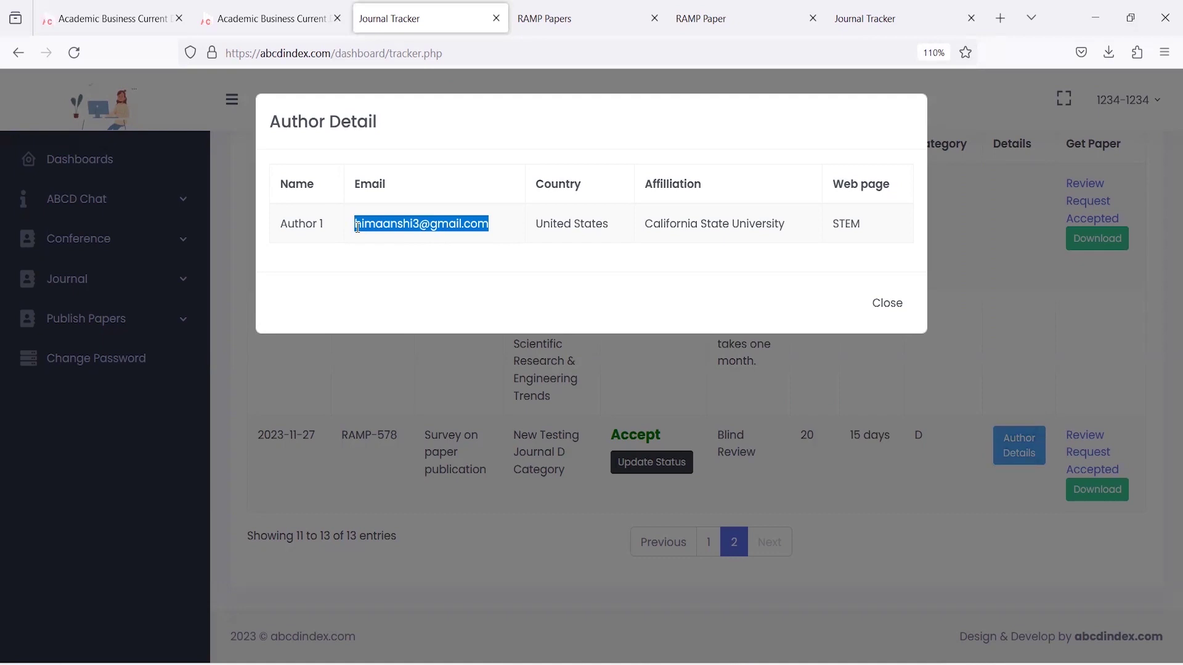
left_click(879, 315)
scroll(1166, 348, "up", 1)
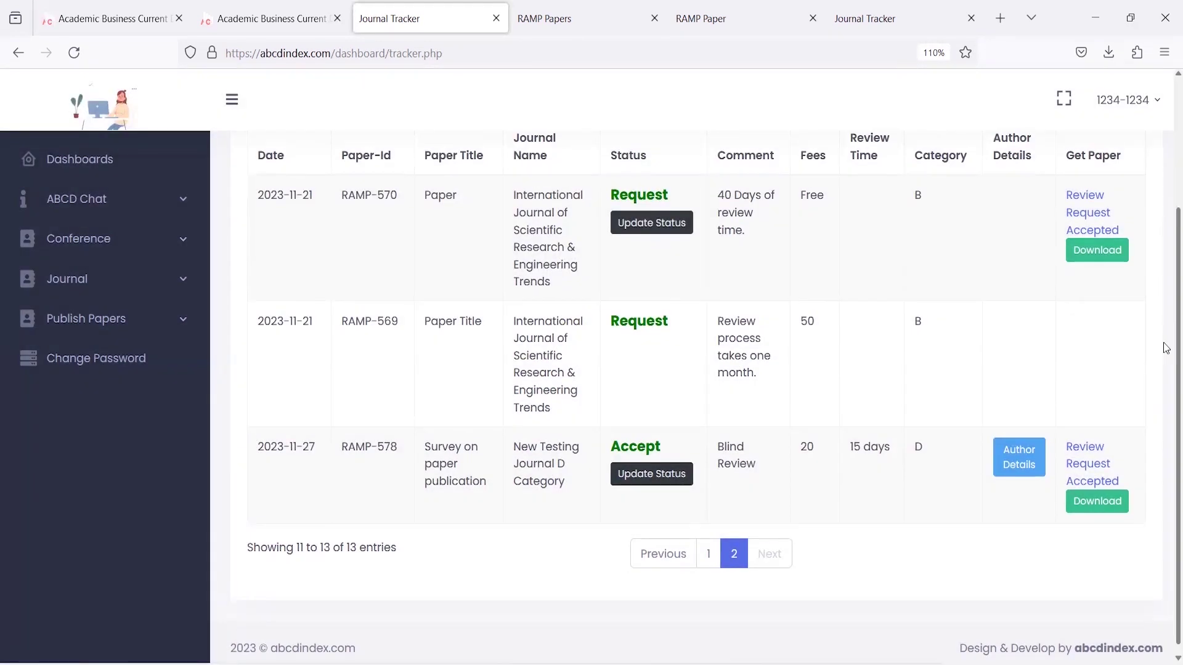